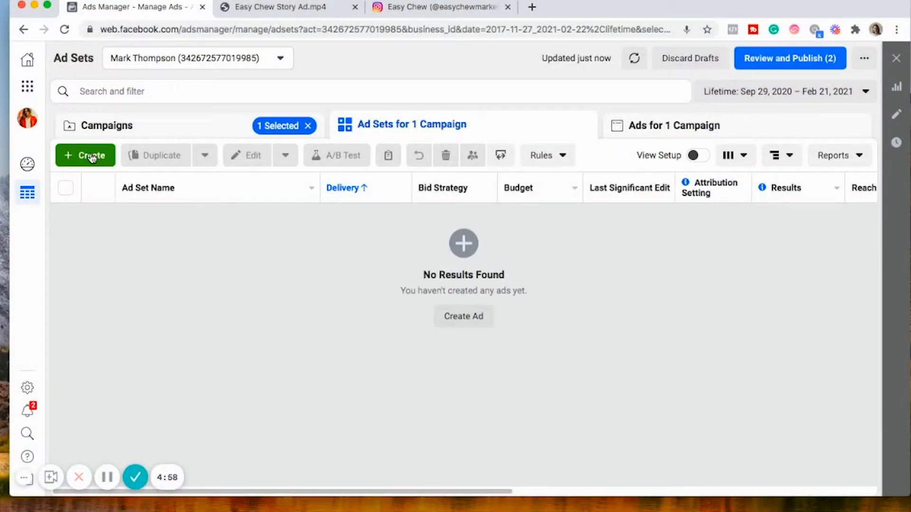
Step: Create a new campaign with the Traffic objective
click(91, 157)
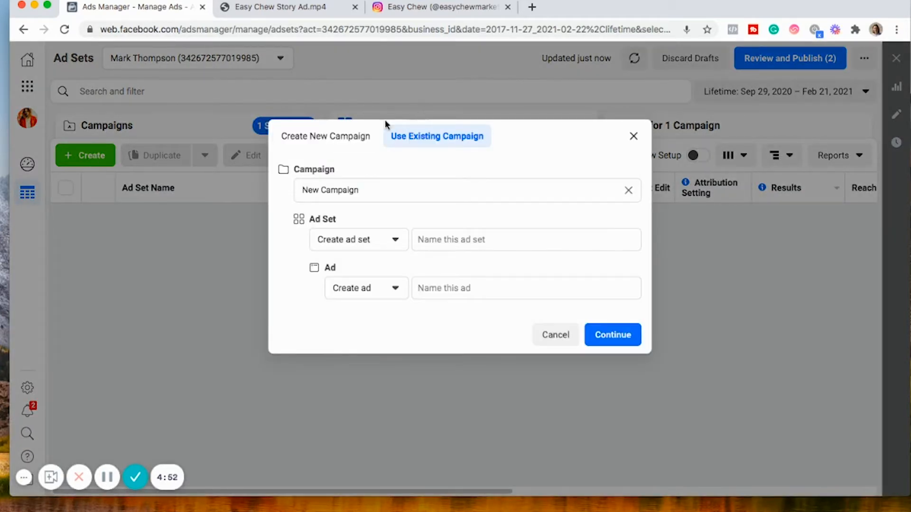
click(330, 137)
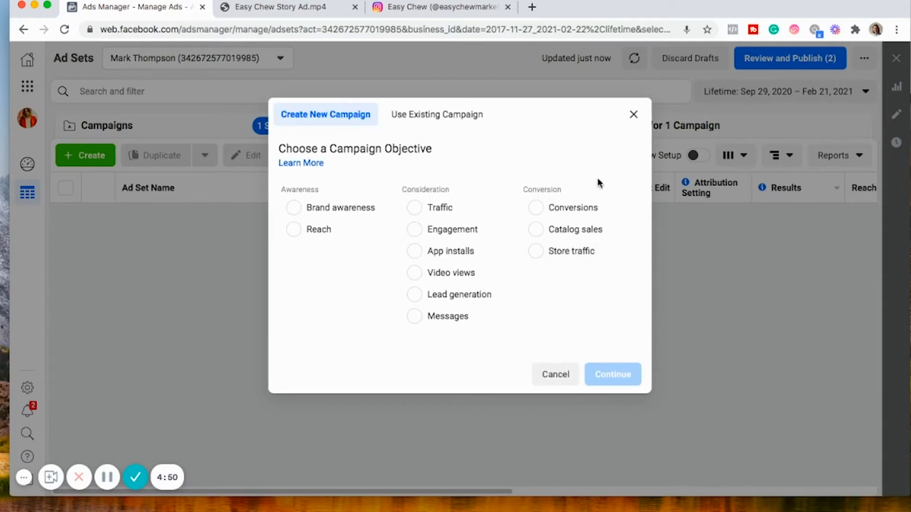
click(420, 208)
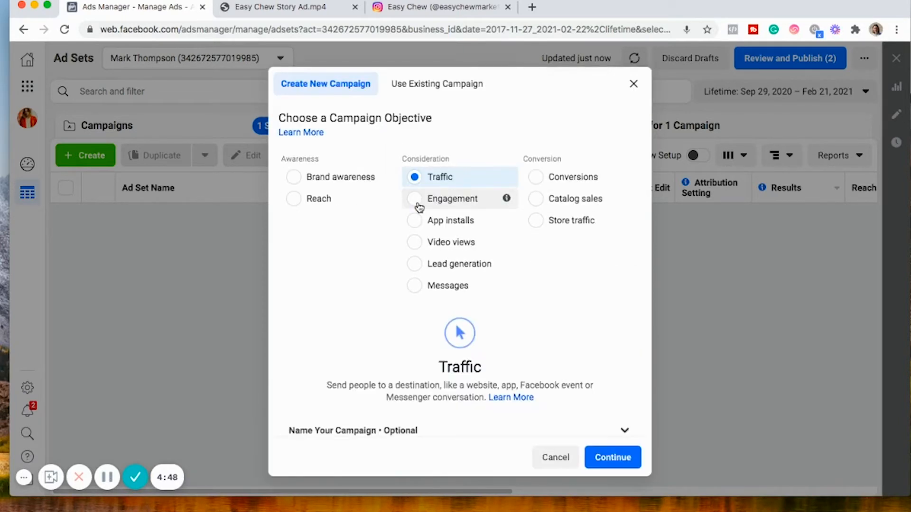
click(615, 451)
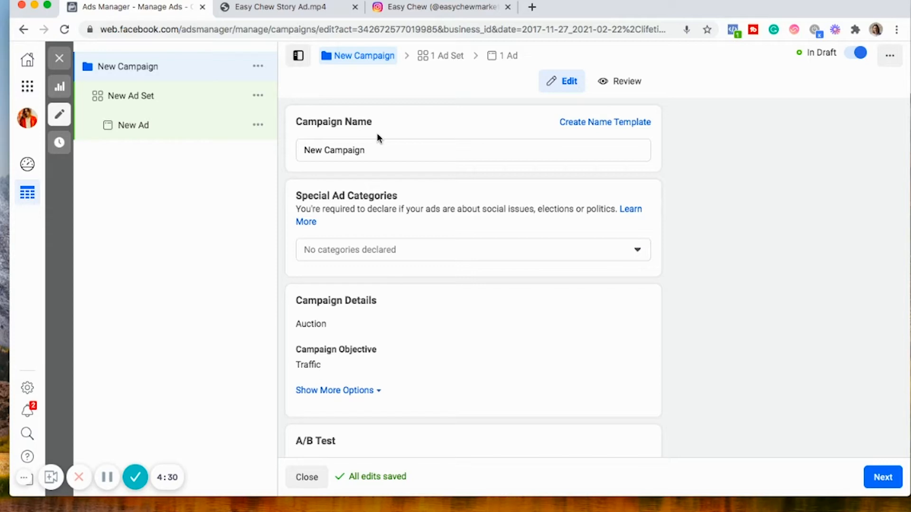
Step: Turn on campaign budget optimization for the new campaign
scroll(425, 251, down, 3)
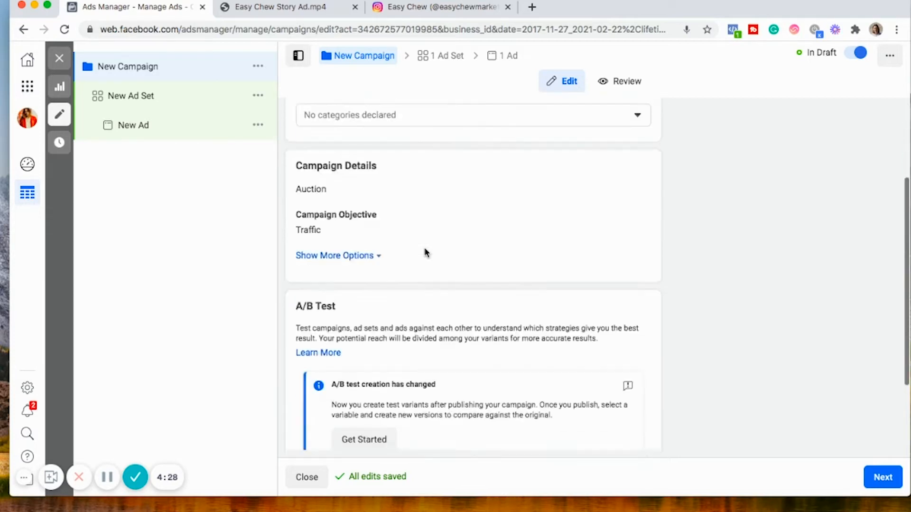
scroll(426, 253, down, 3)
scroll(522, 332, up, 1)
scroll(569, 380, down, 1)
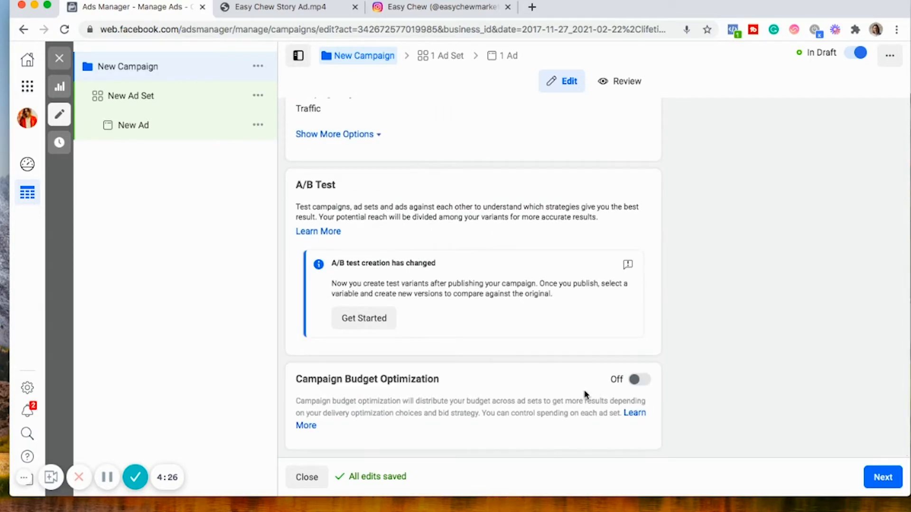
click(637, 380)
scroll(564, 391, down, 3)
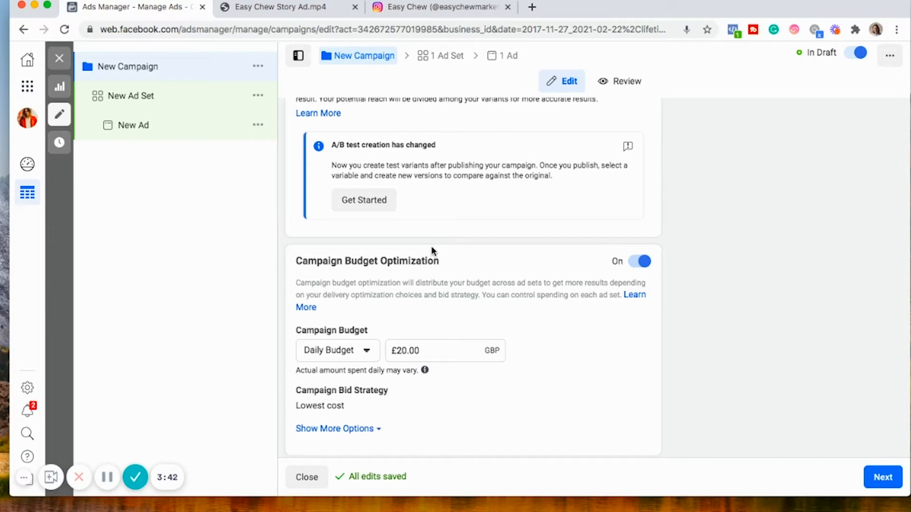
scroll(504, 419, down, 1)
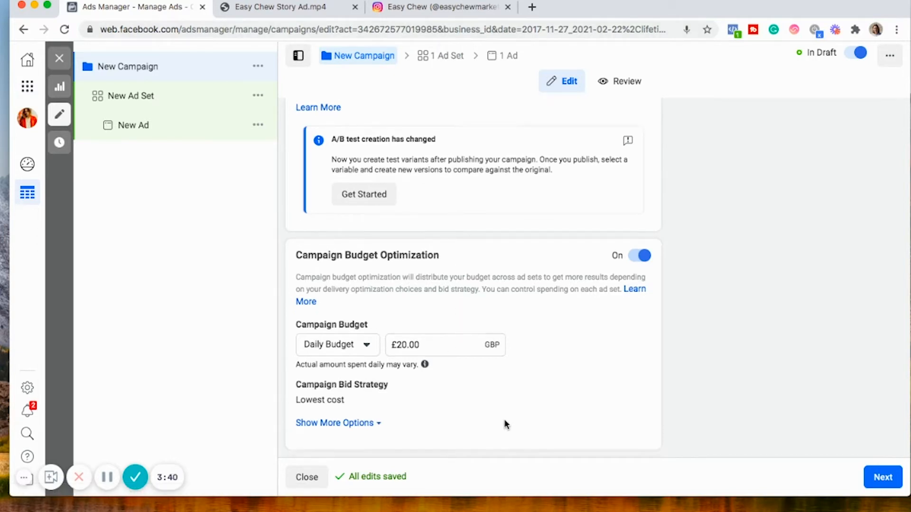
Step: In the new ad set's audience, replace the United Kingdom target location with the Worldwide region
click(445, 59)
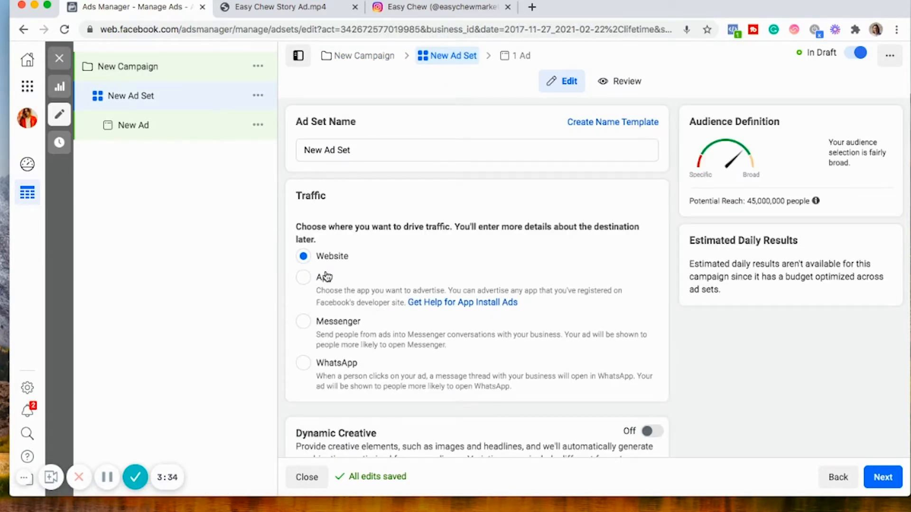
scroll(346, 260, down, 4)
scroll(348, 259, down, 8)
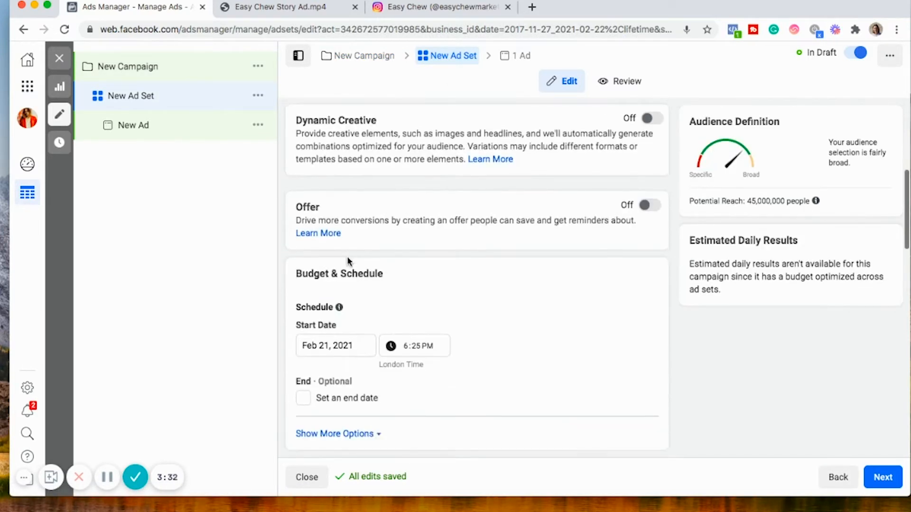
scroll(463, 349, down, 4)
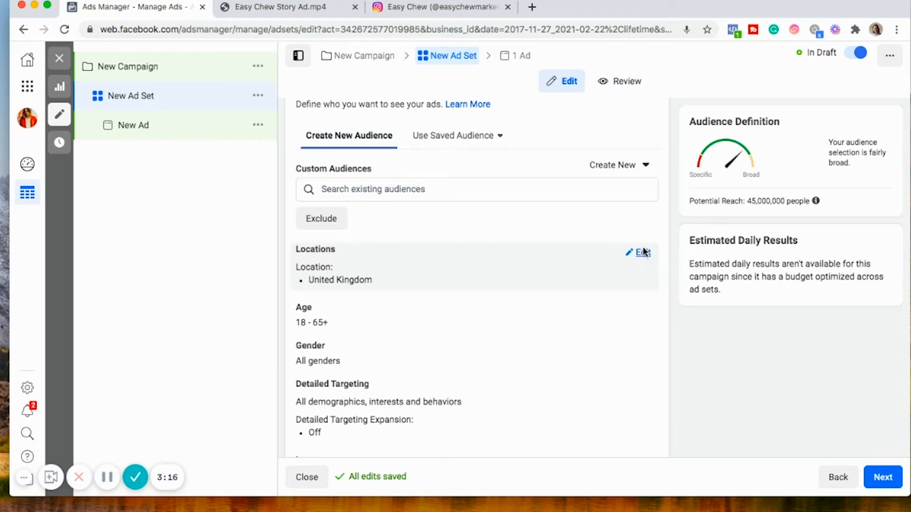
click(643, 253)
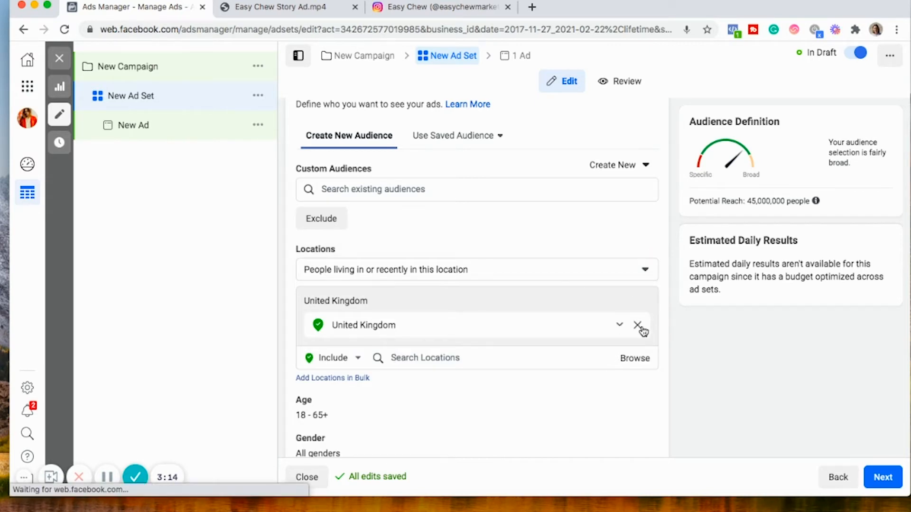
click(637, 325)
click(442, 335)
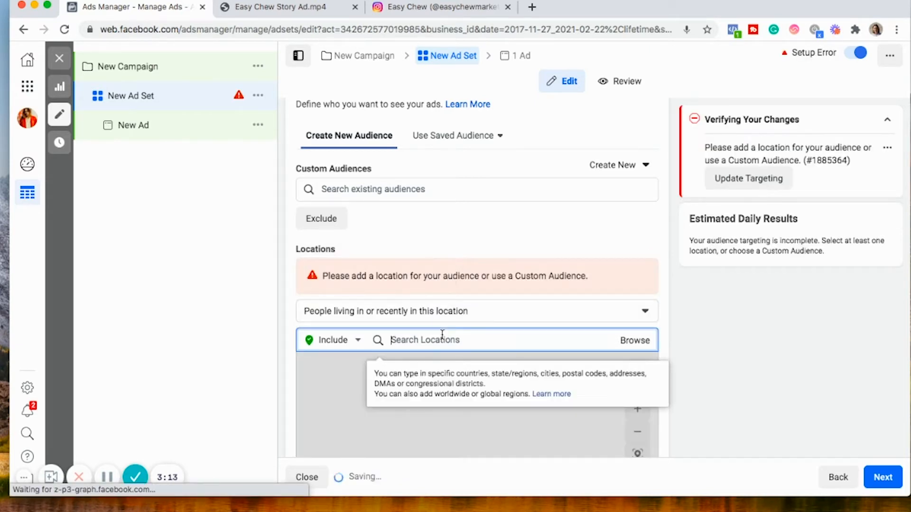
text(worldwide)
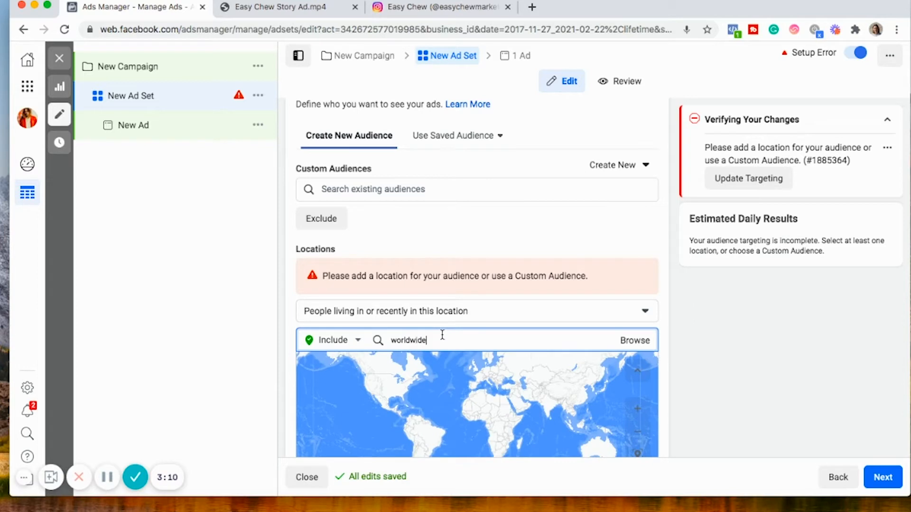
click(397, 370)
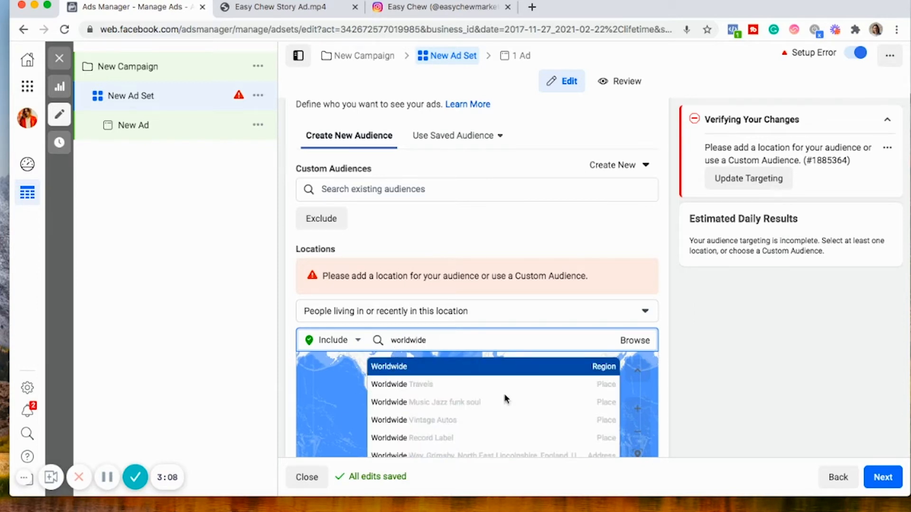
Step: Switch the audience locations to exclusion and exclude the country United Kingdom
scroll(668, 406, down, 3)
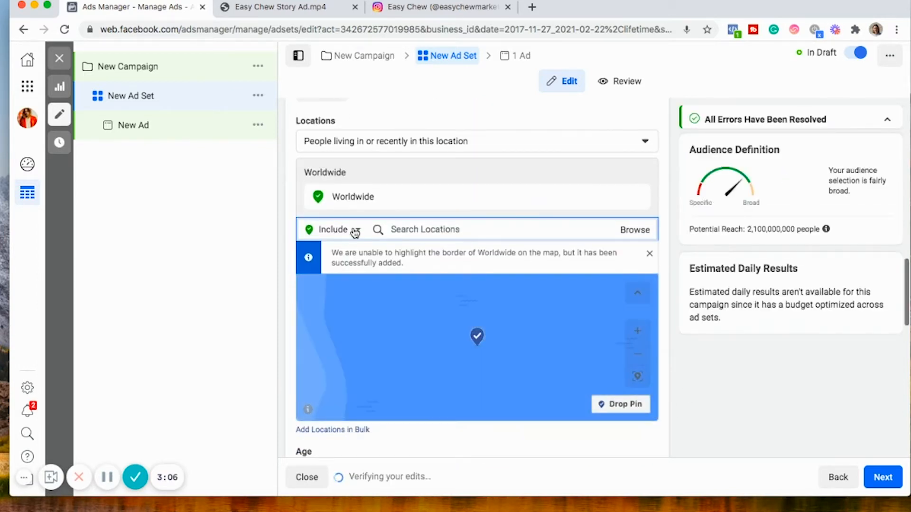
click(357, 230)
click(333, 264)
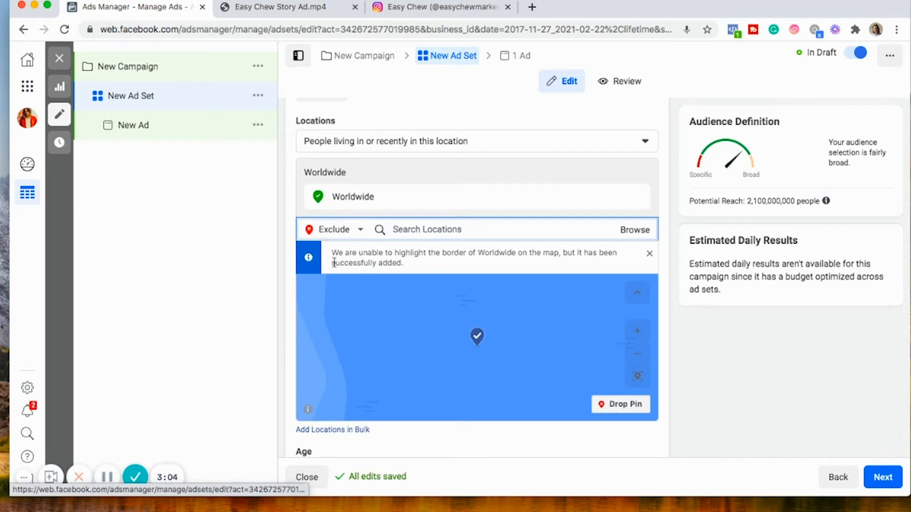
click(458, 232)
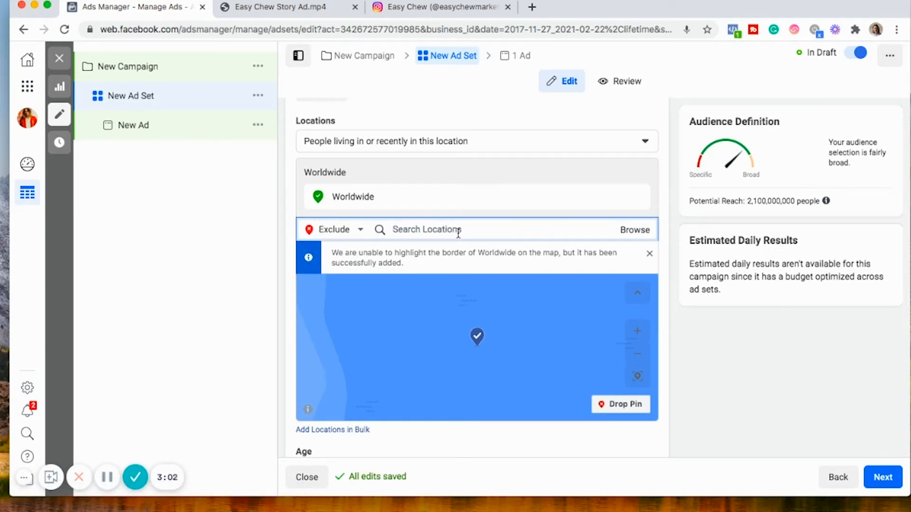
text(united)
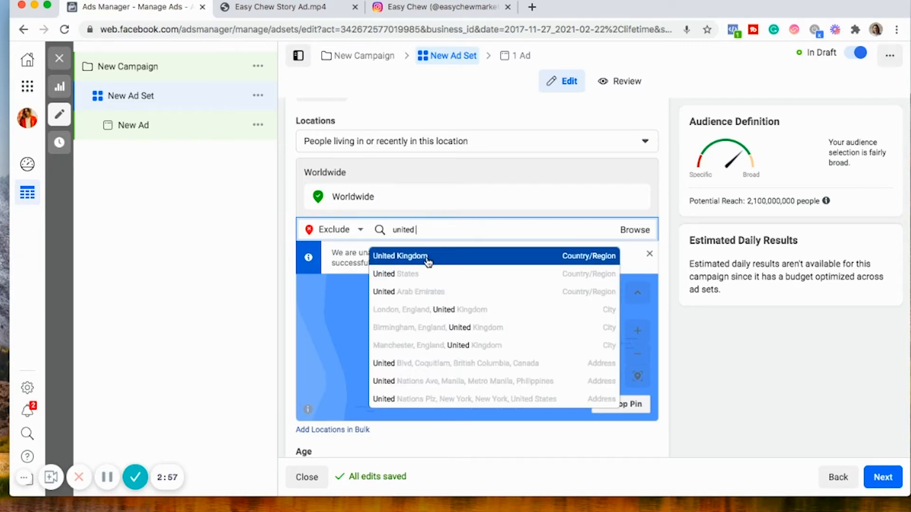
click(411, 256)
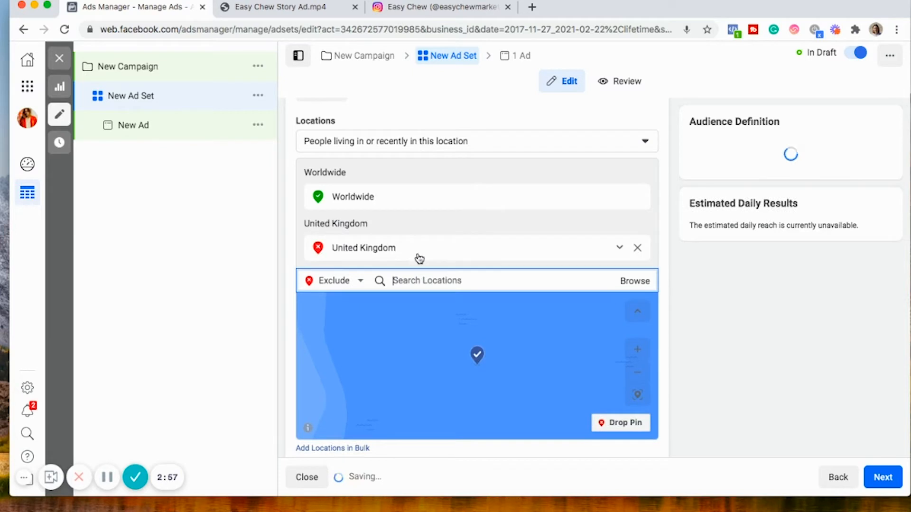
Step: Exclude the country United States from the audience locations
text(united stated)
triple_click(403, 279)
key(BackSpace)
text(un)
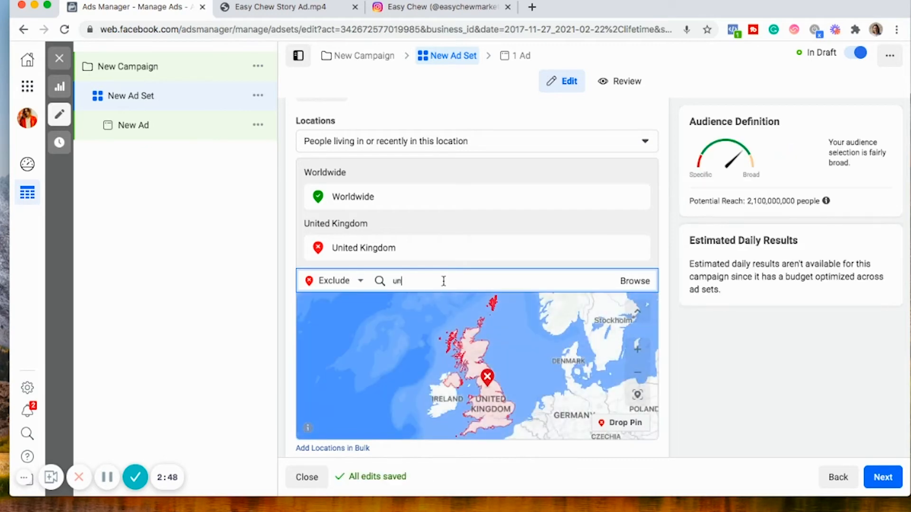
text(ited states)
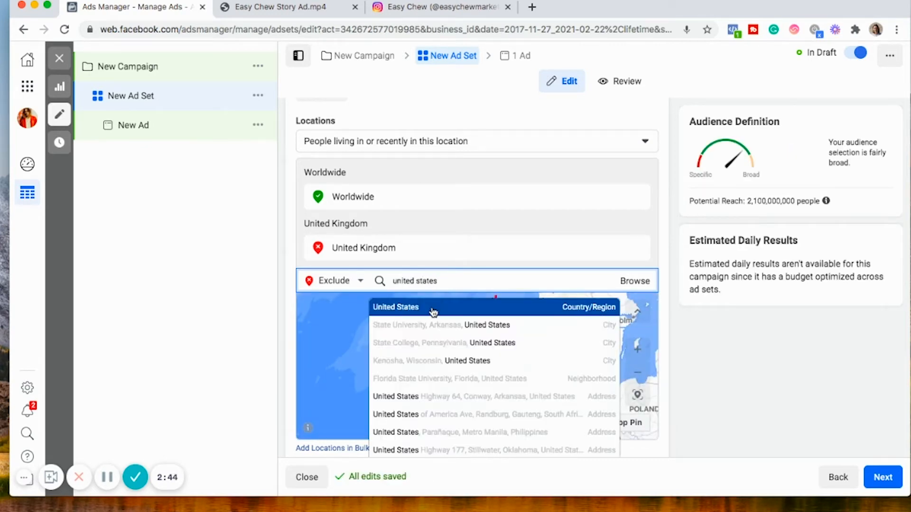
click(434, 311)
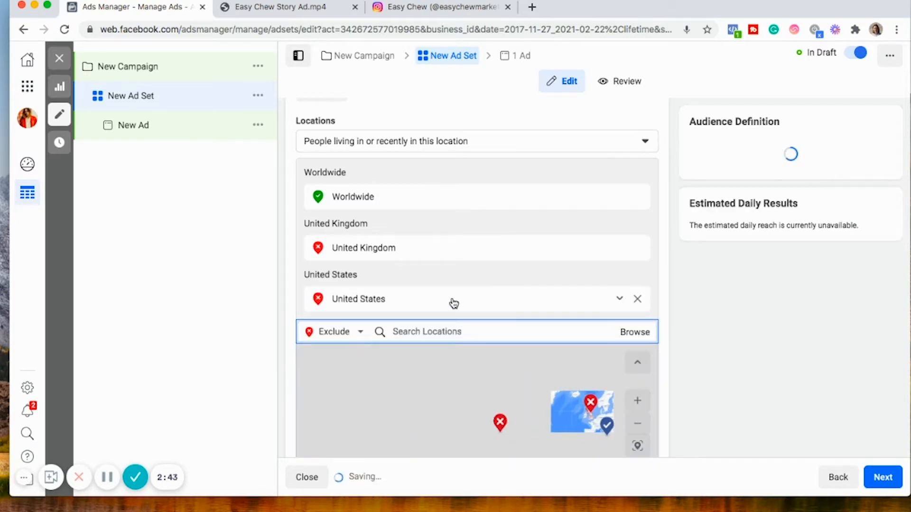
Step: Exclude New Zealand and Australia from the audience locations
text(new )
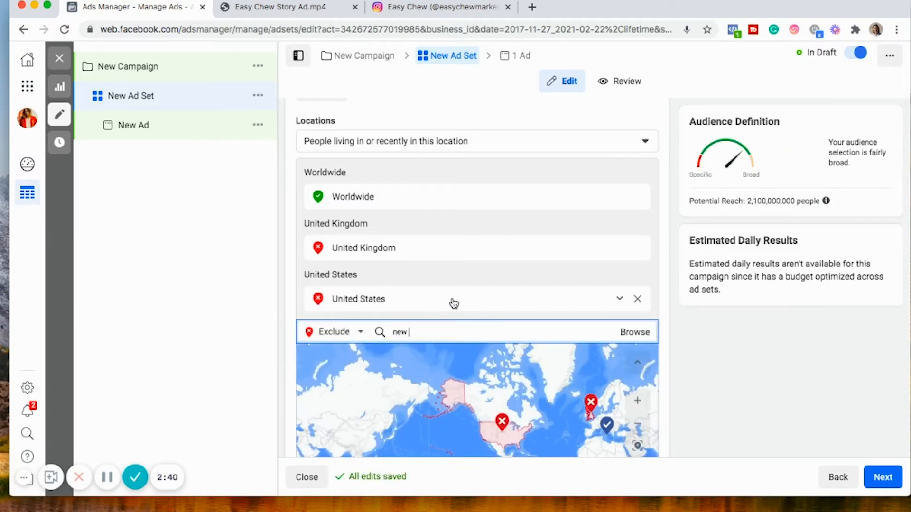
text(zea)
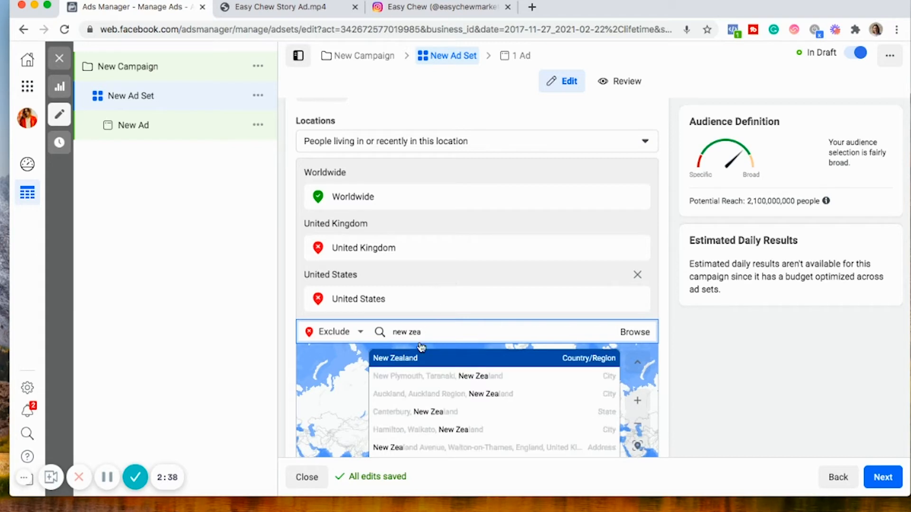
click(411, 361)
text(a)
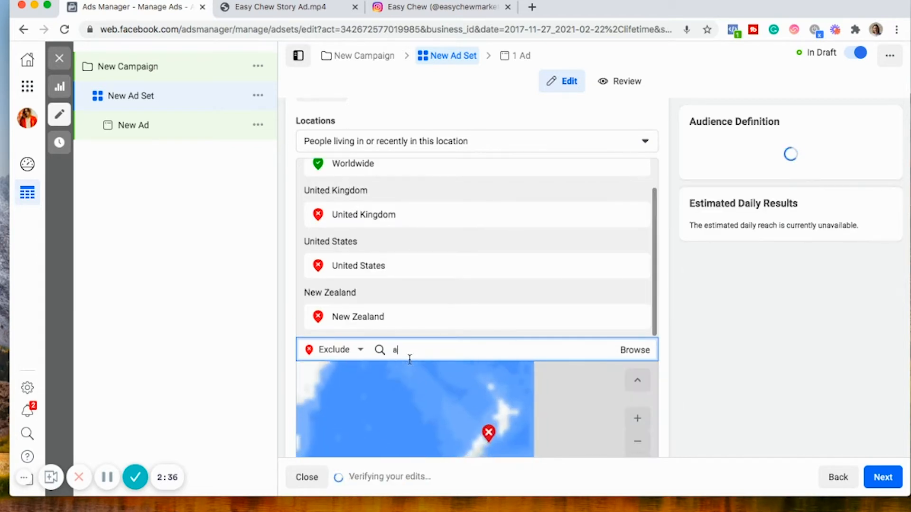
text(ustralia)
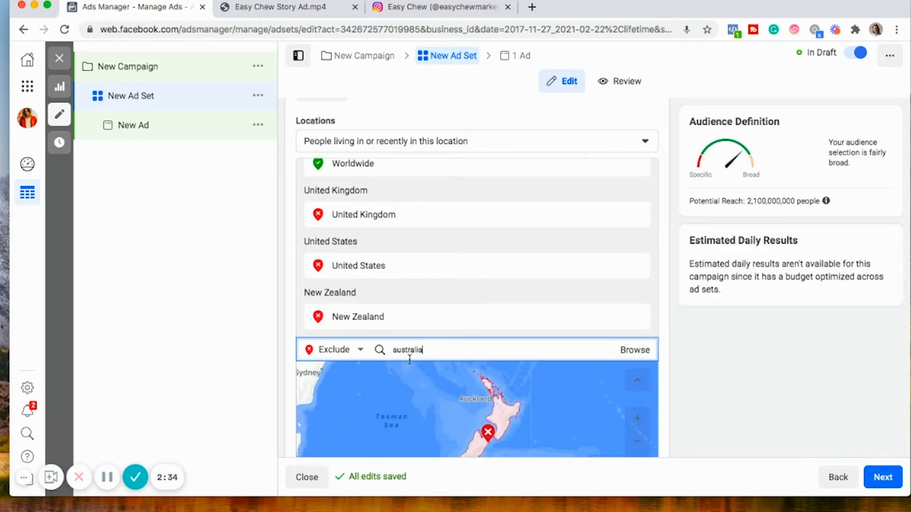
click(414, 374)
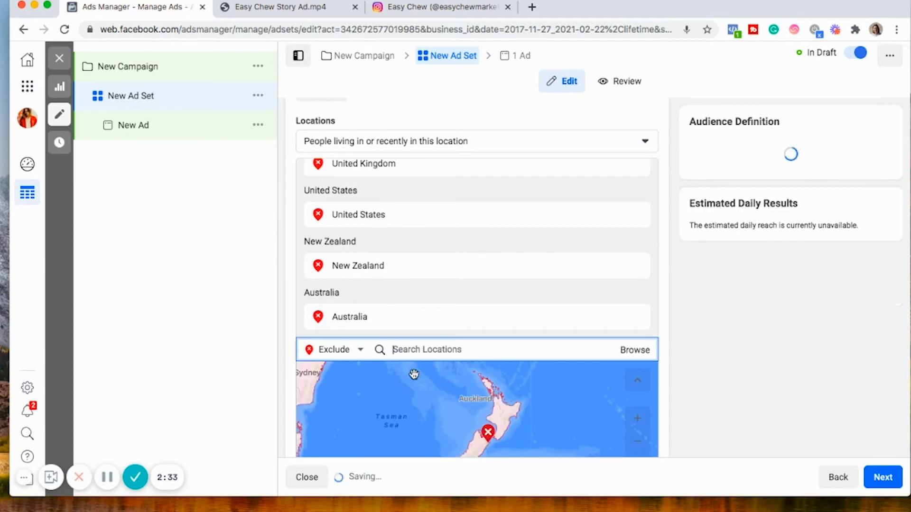
Step: Exclude the country Canada from the audience locations
text(canad)
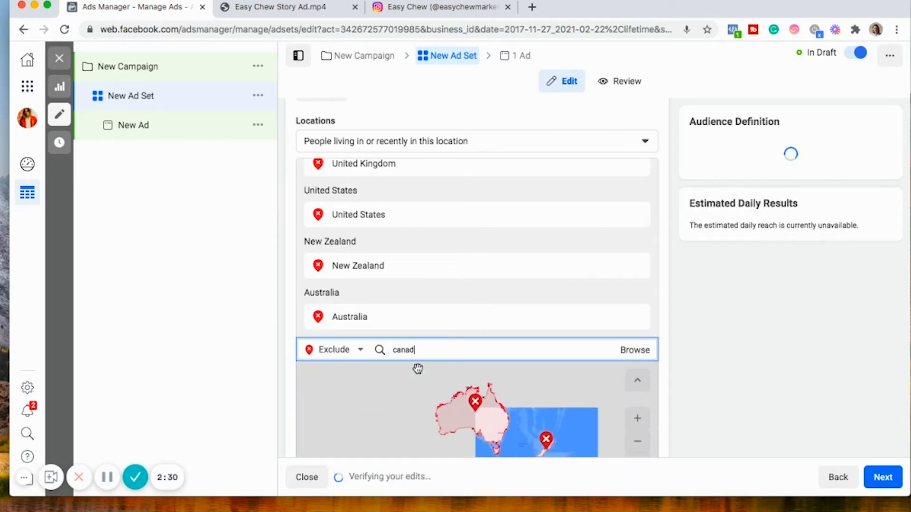
text(a)
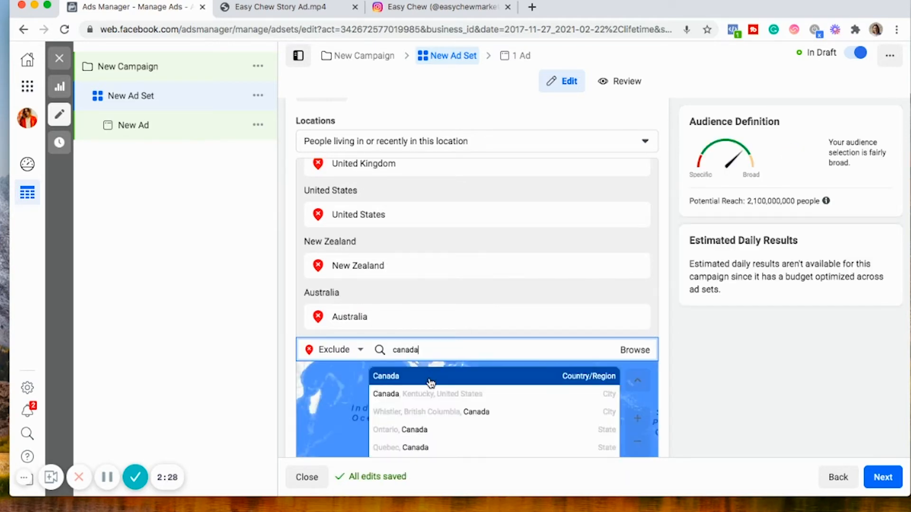
click(431, 383)
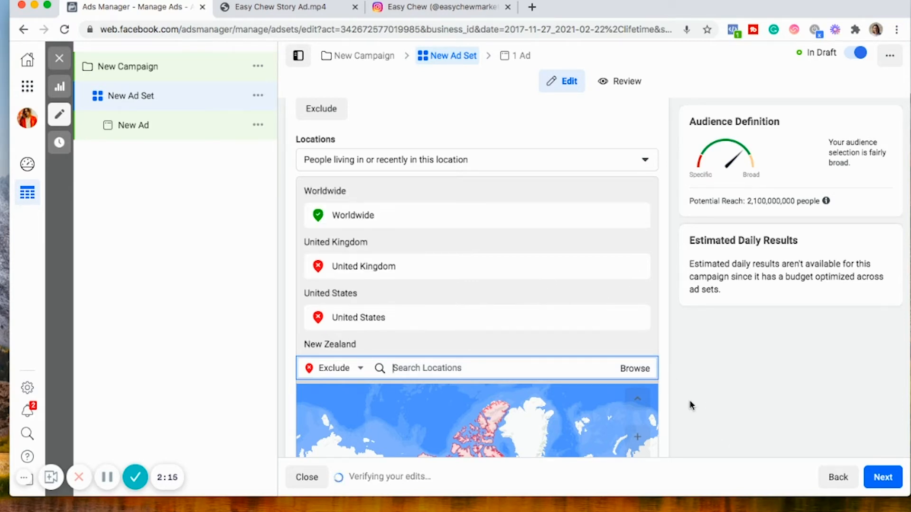
scroll(688, 396, down, 1)
click(688, 395)
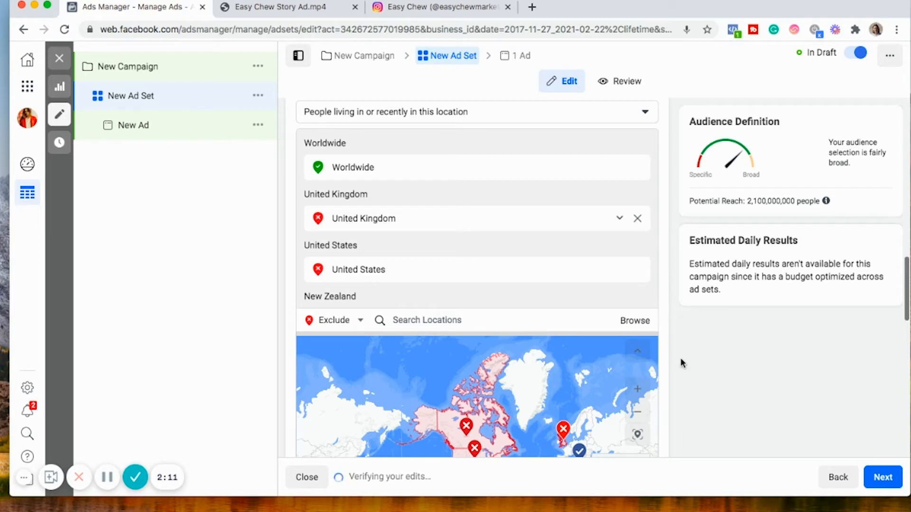
Step: Edit the ad set's detailed targeting and include the interest Entrepreneurship from Business and industry
scroll(668, 407, down, 5)
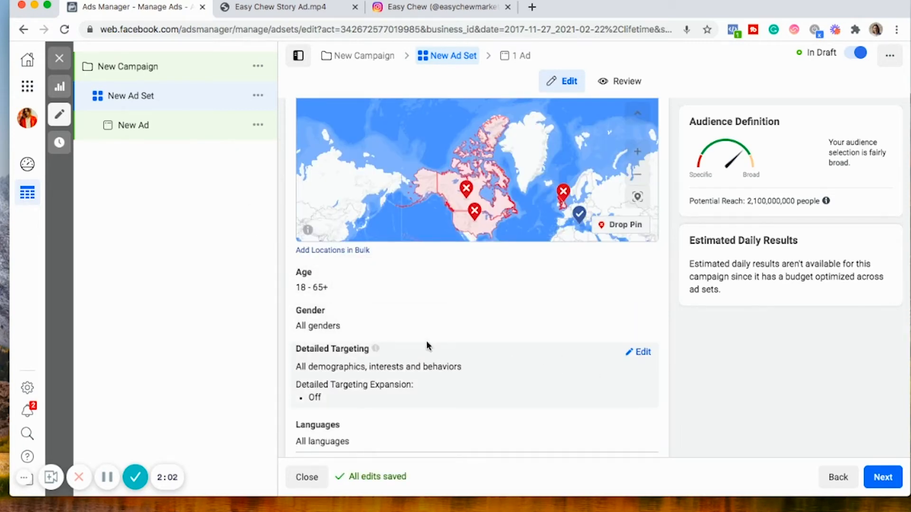
click(644, 352)
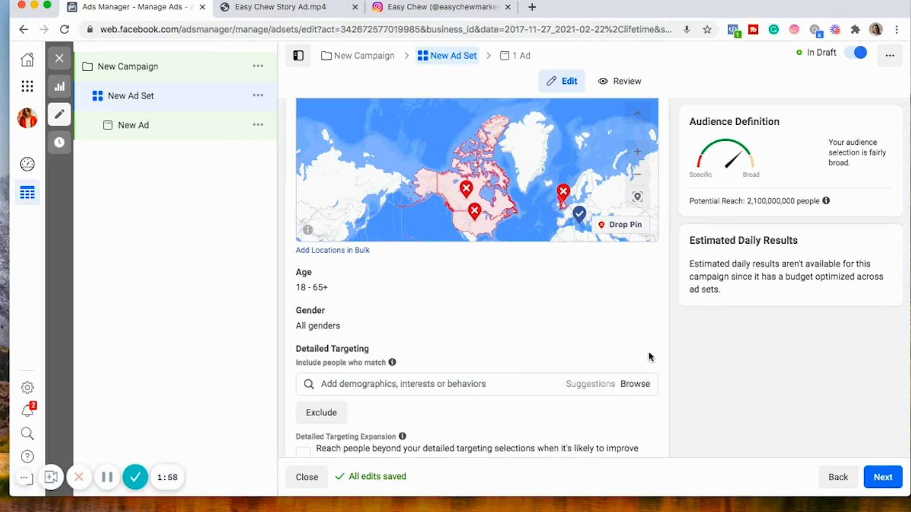
click(483, 383)
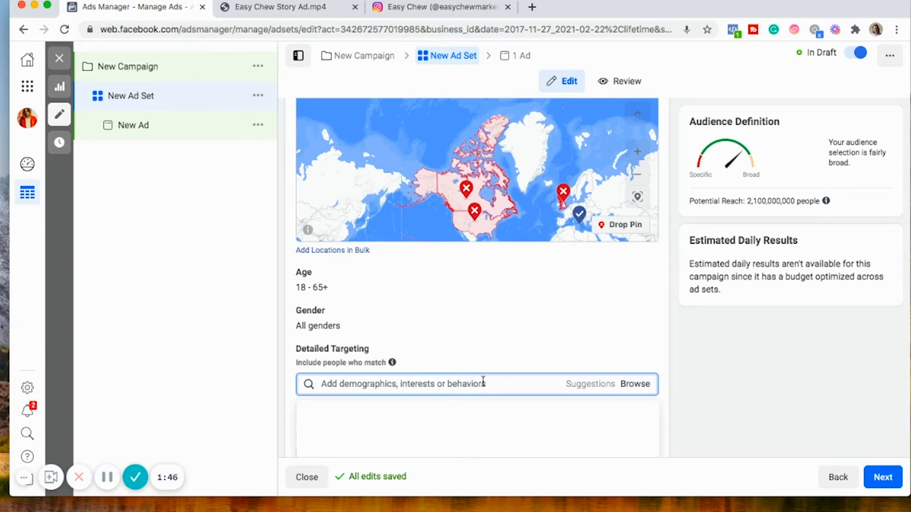
text(entrepre)
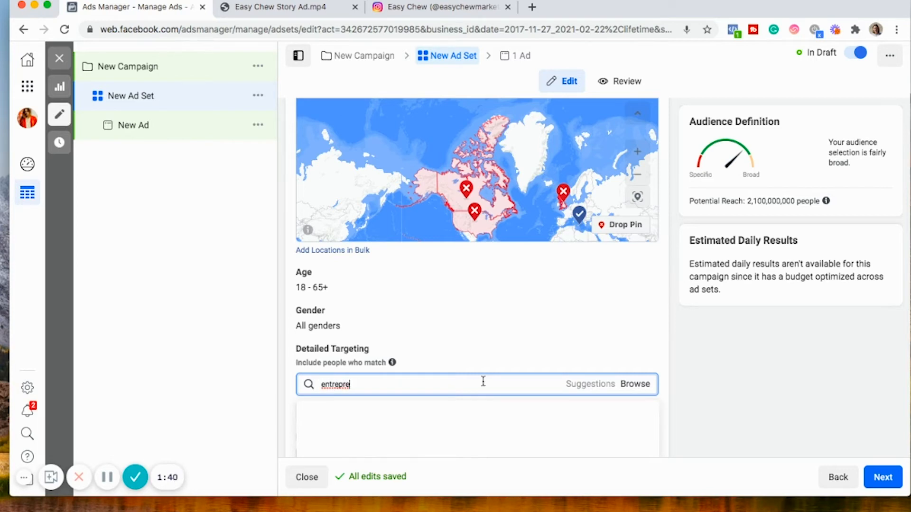
text(neurship)
click(362, 410)
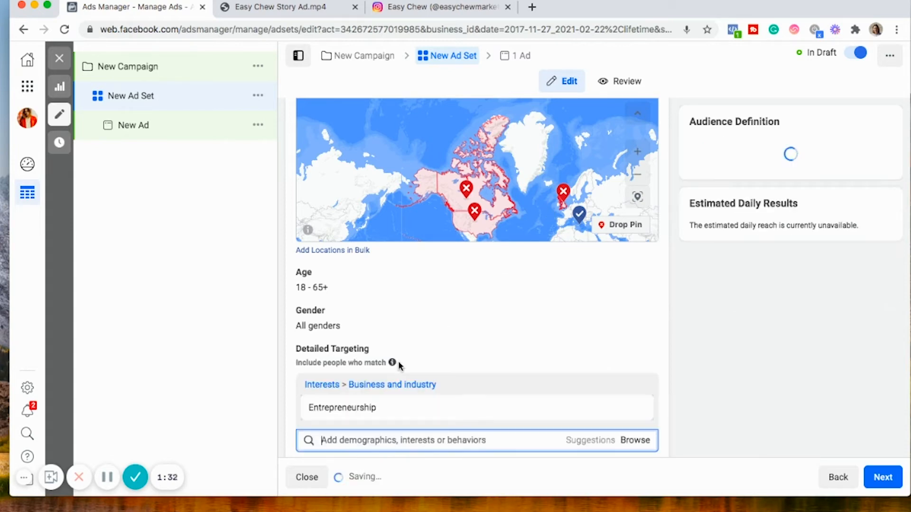
scroll(399, 362, down, 2)
scroll(775, 383, down, 1)
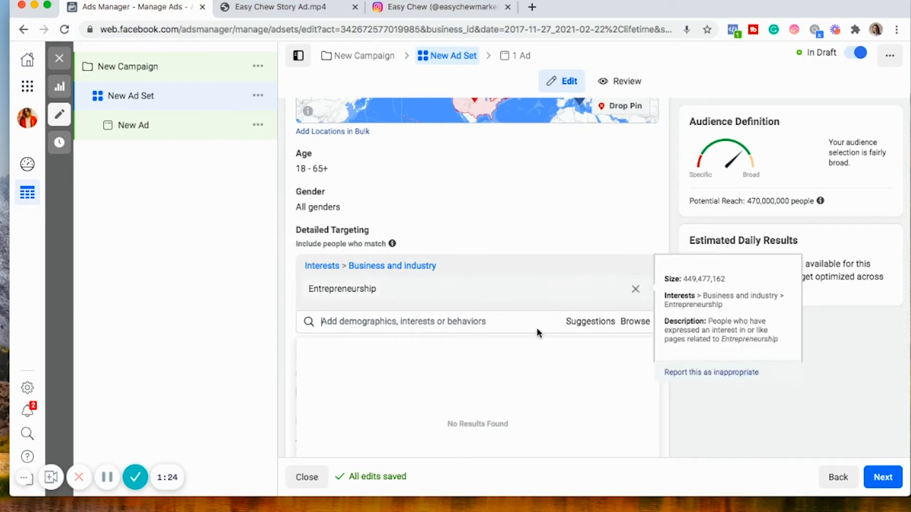
click(710, 413)
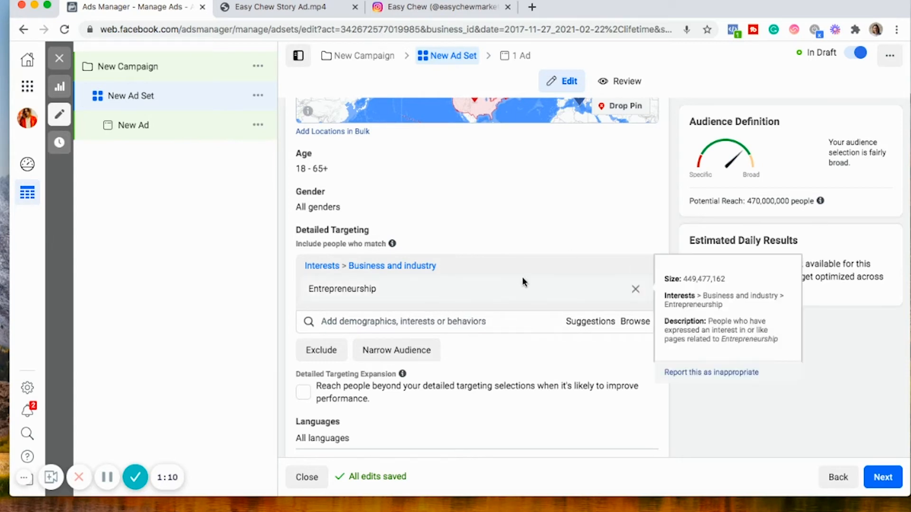
Step: Add Gary Vaynerchuk as another interest in the detailed targeting
click(420, 322)
text(g)
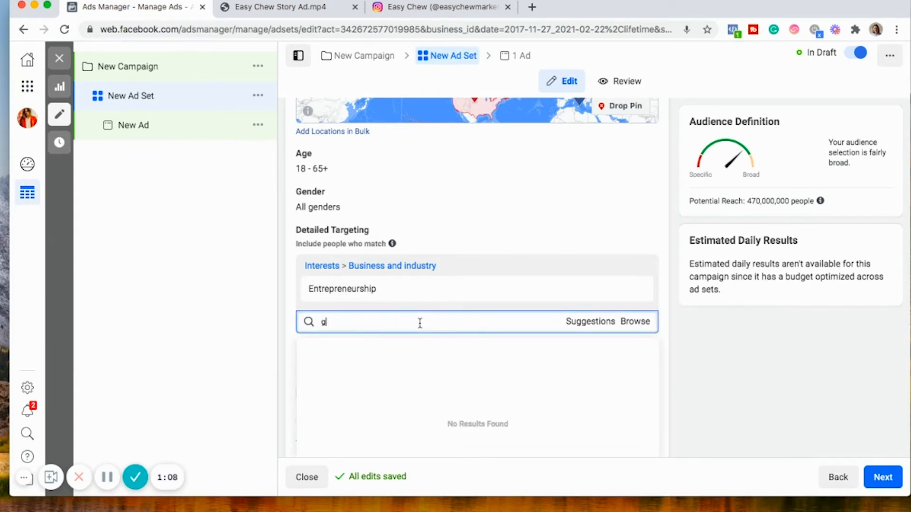
text(ary vayn)
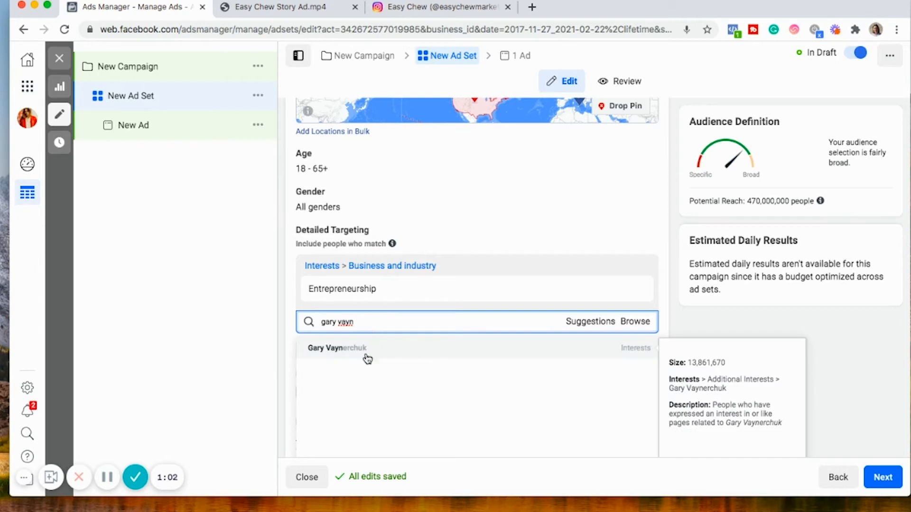
click(412, 343)
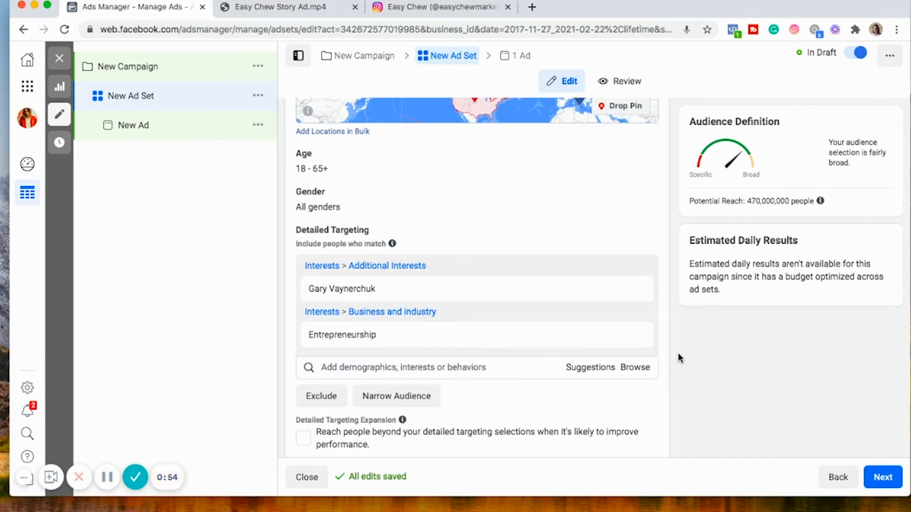
Step: Switch the ad set to Manual Placements and deselect the Facebook, Audience Network and Messenger platforms, keeping only Instagram
scroll(678, 358, down, 4)
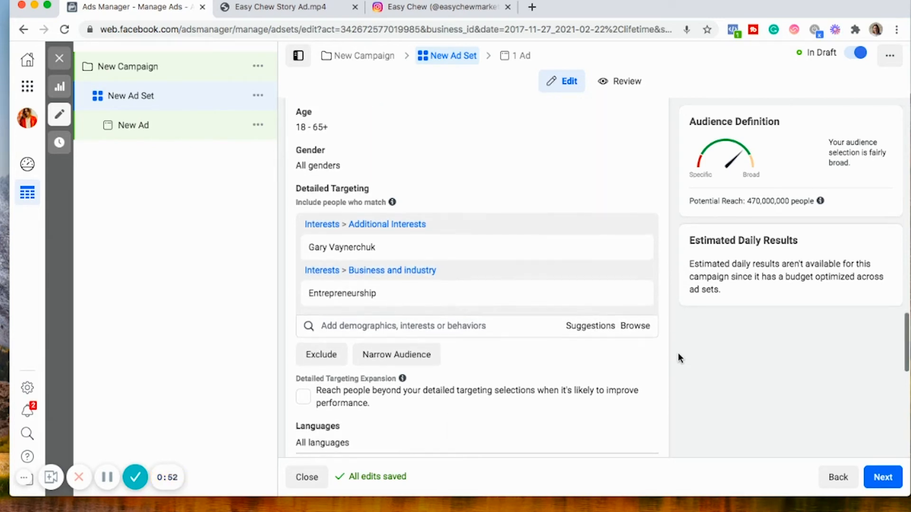
scroll(678, 353, down, 10)
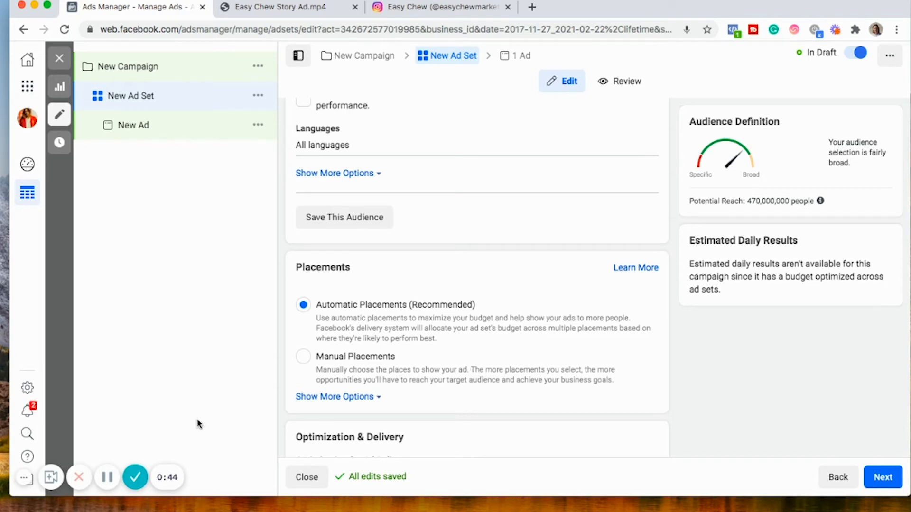
click(302, 360)
scroll(301, 355, down, 3)
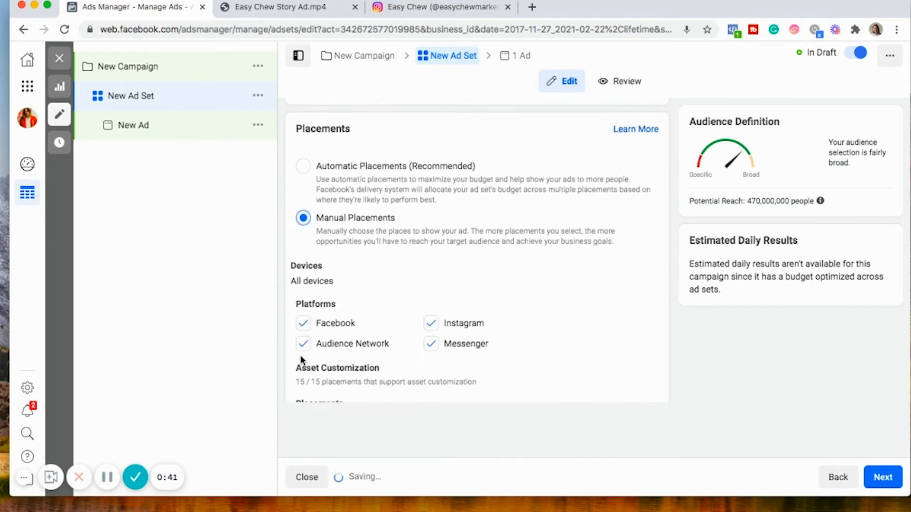
click(304, 322)
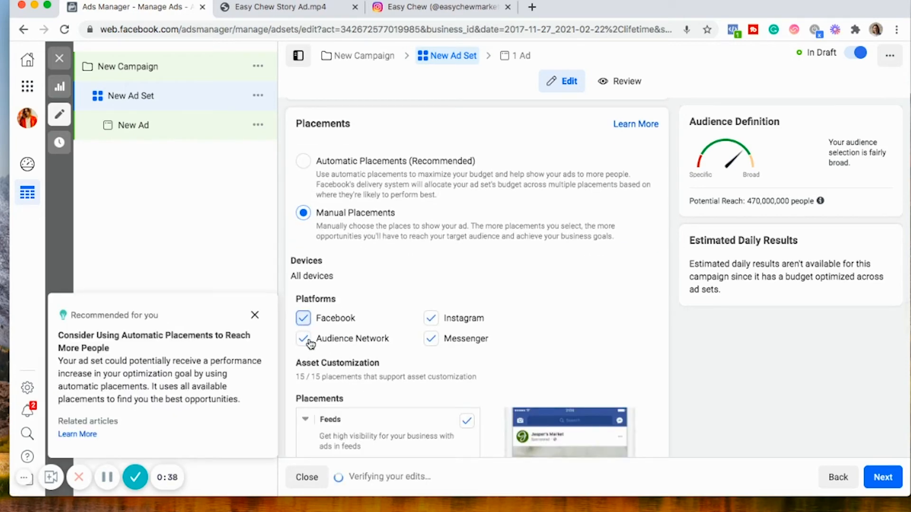
click(303, 338)
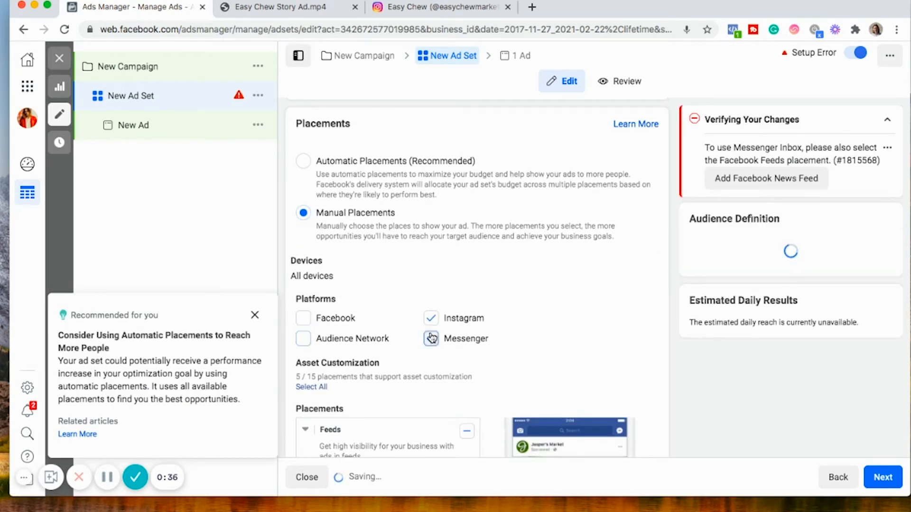
click(431, 339)
Step: Deselect the Instagram Feed and Instagram Explore placements, keeping only Instagram Stories
scroll(650, 366, down, 6)
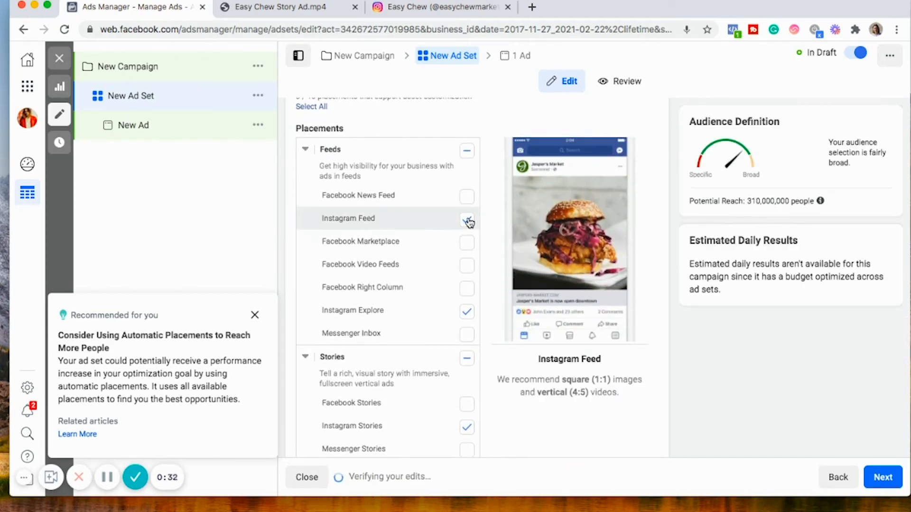
click(468, 311)
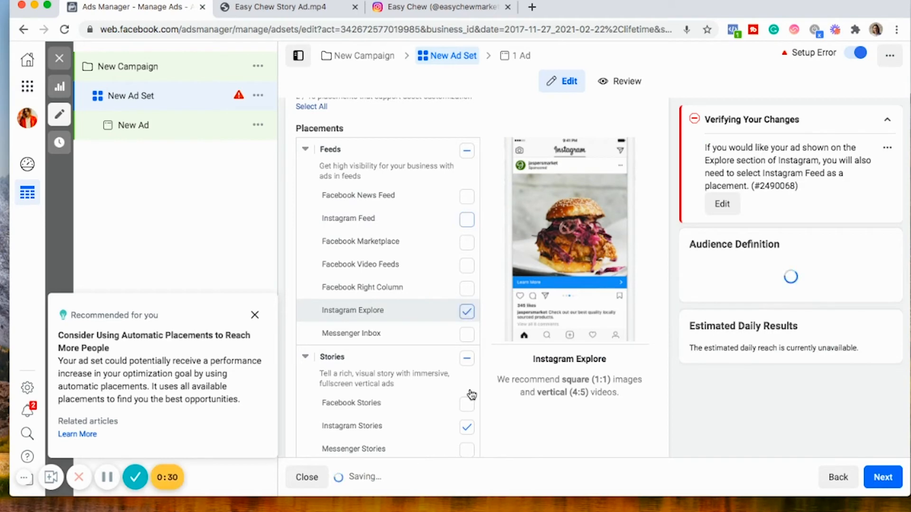
scroll(477, 429, down, 3)
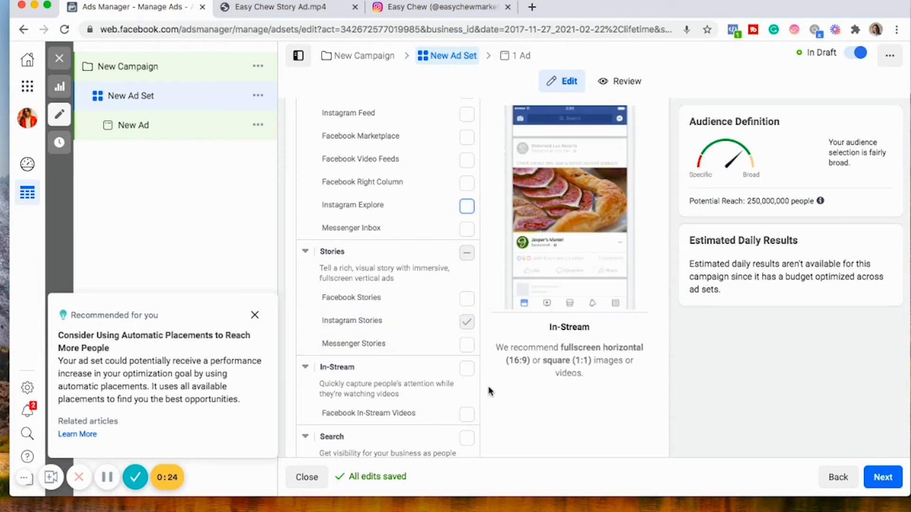
Step: Proceed from the ad set to the new ad and look through its identity, format and creative settings
scroll(488, 391, down, 5)
scroll(489, 391, down, 7)
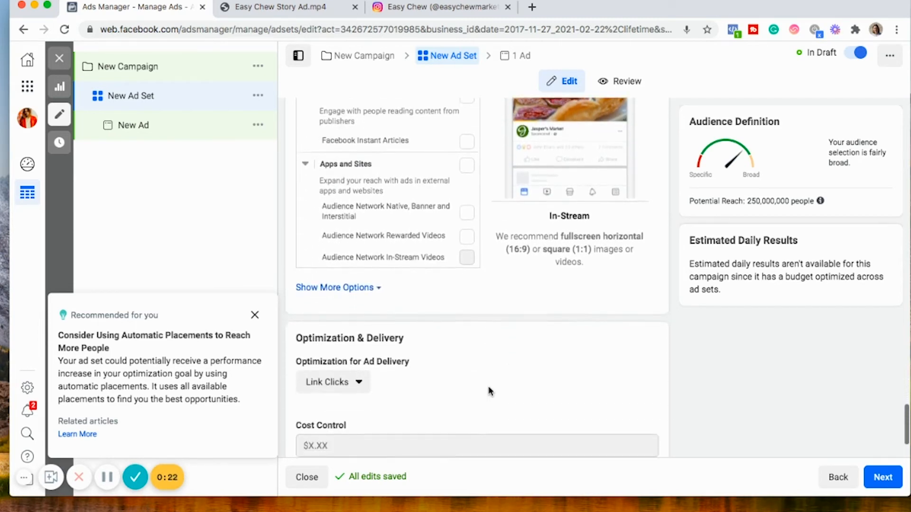
click(884, 476)
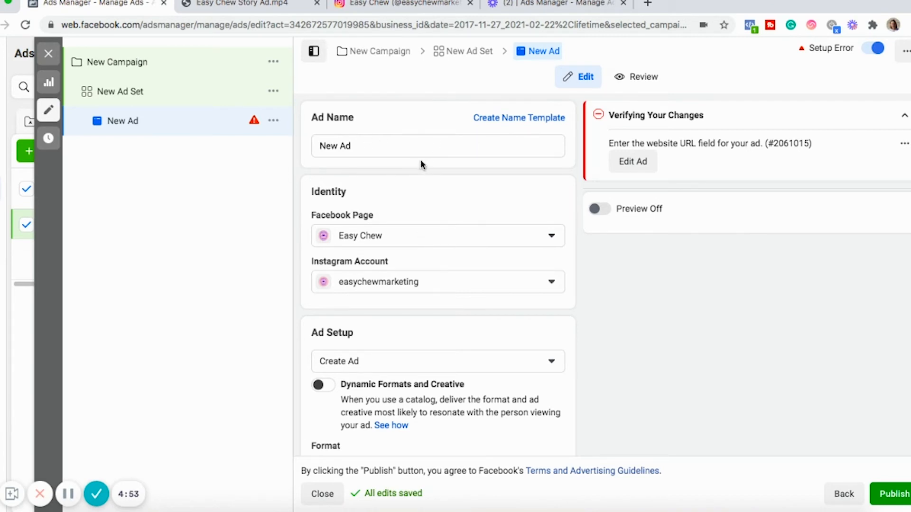
scroll(421, 161, down, 2)
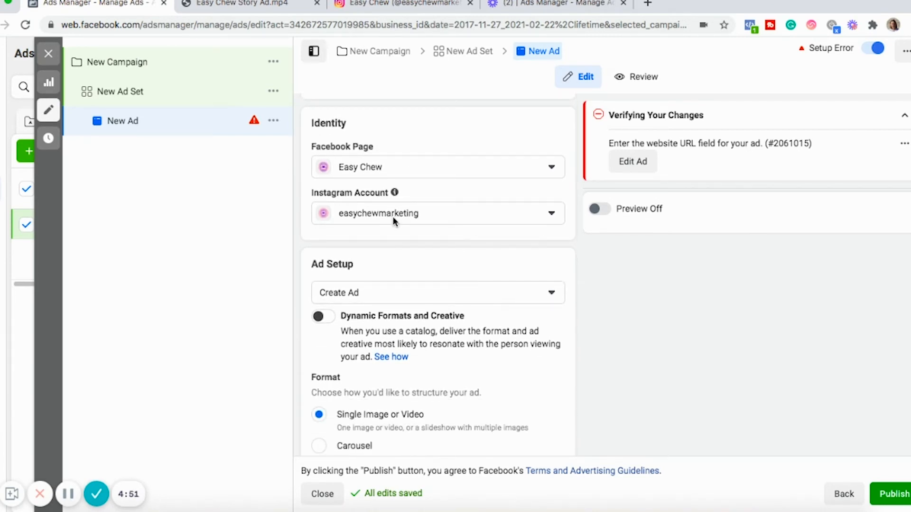
scroll(437, 220, down, 6)
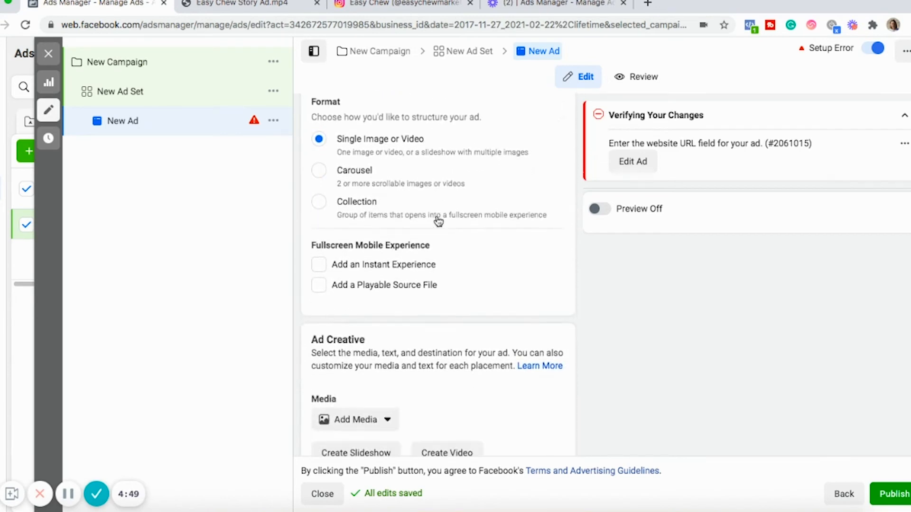
scroll(438, 219, down, 3)
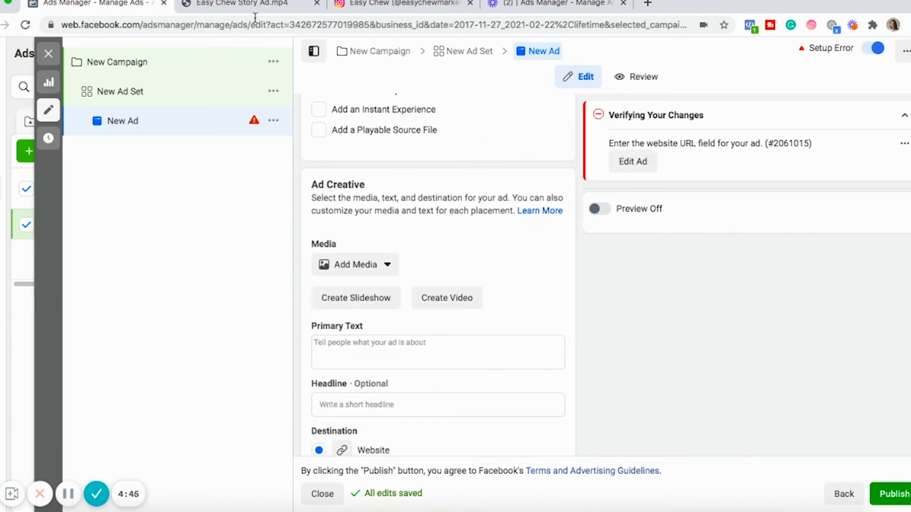
Step: Play the Easy Chew Story Ad.mp4 video in its browser tab, then return to the ad in Ads Manager
click(247, 4)
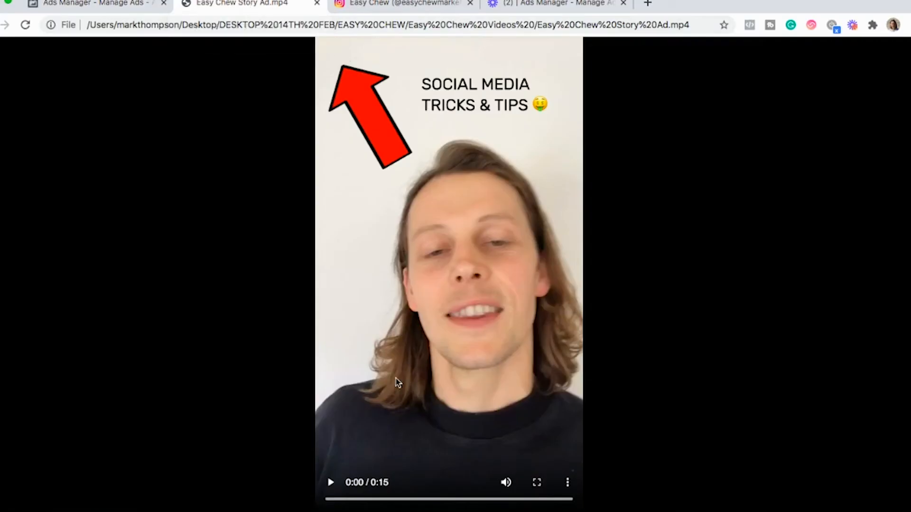
click(331, 482)
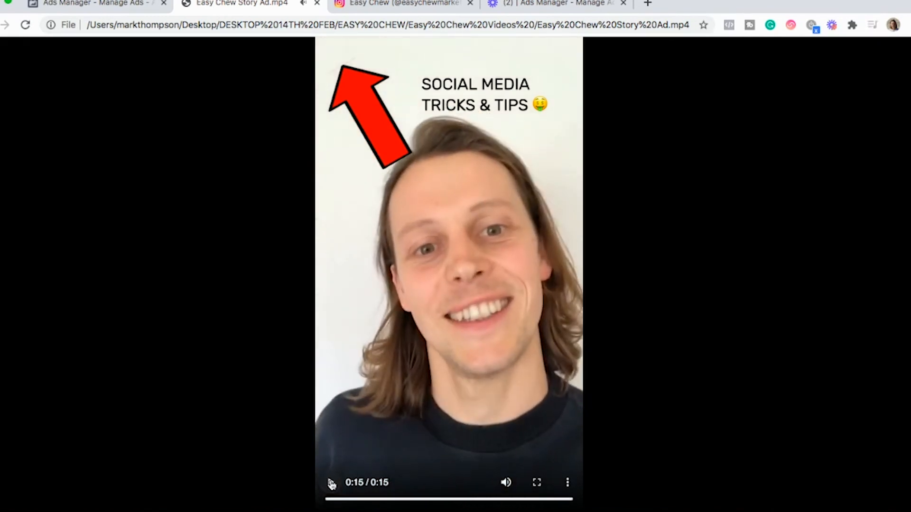
click(331, 483)
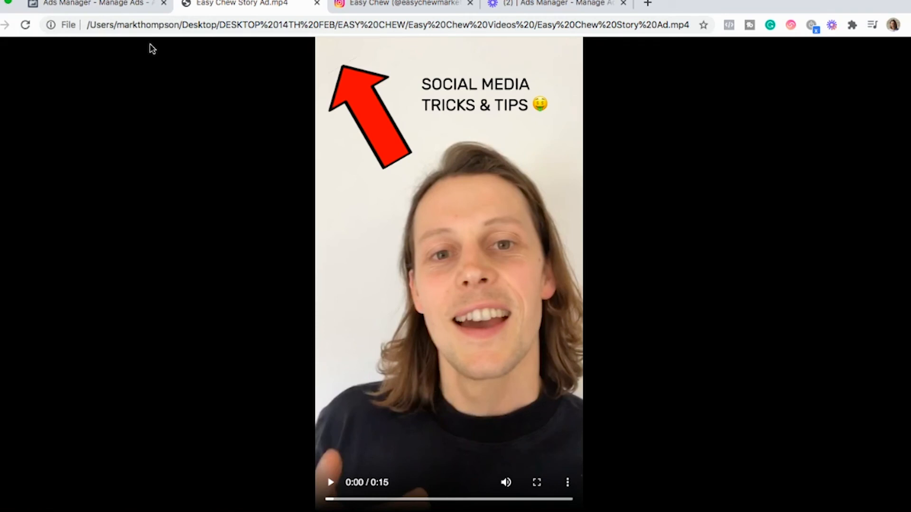
click(122, 6)
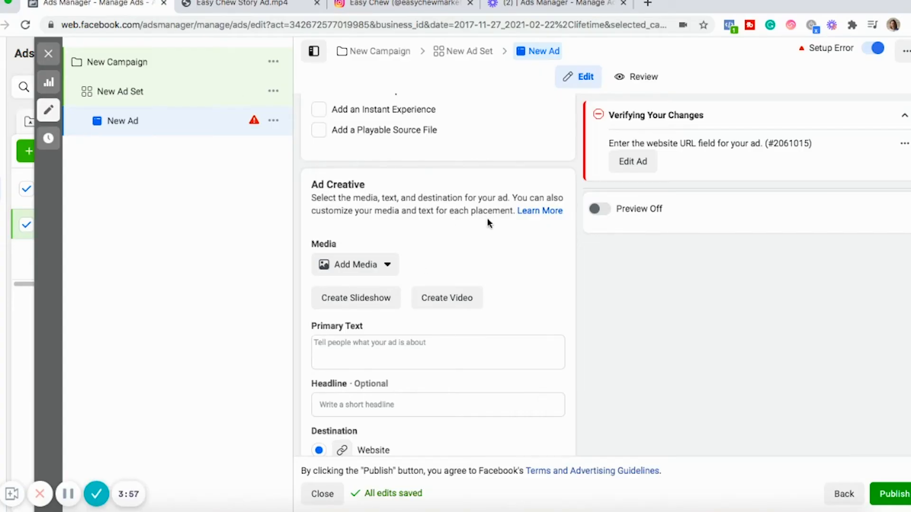
Step: Copy the address of the easychewmarketing Instagram profile and paste it as the ad's website URL
scroll(488, 222, down, 3)
scroll(488, 219, down, 2)
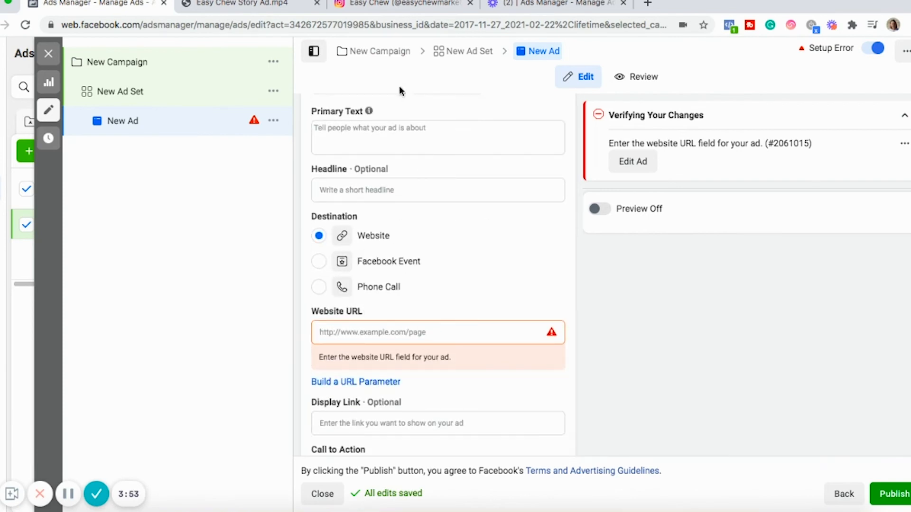
click(380, 4)
click(369, 19)
key(super+c)
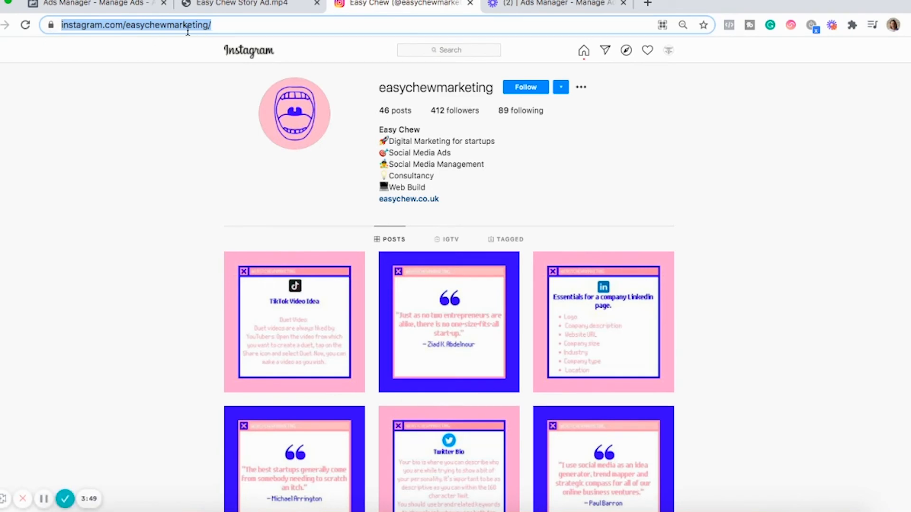
click(106, 4)
click(392, 336)
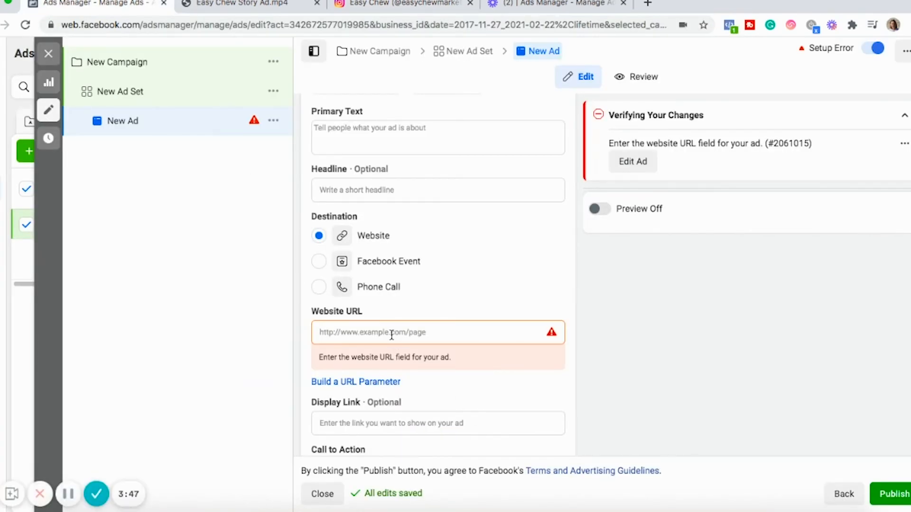
key(super+v)
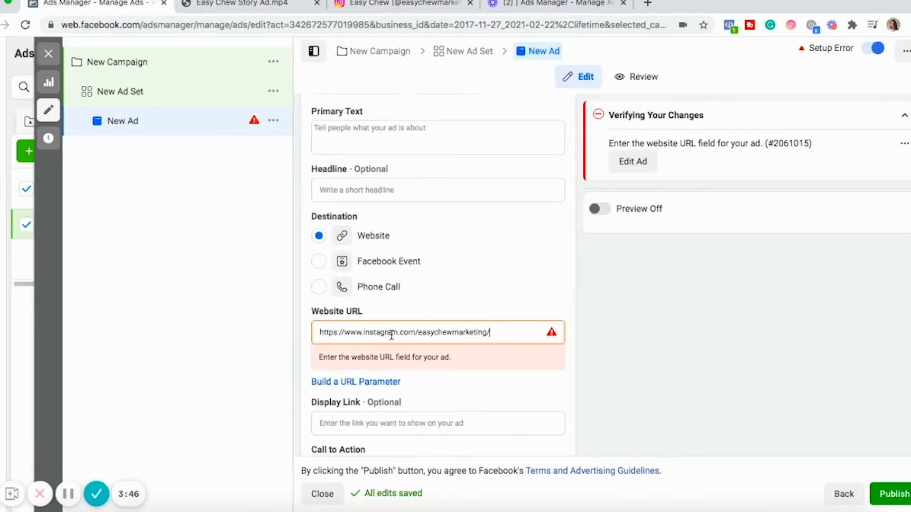
click(542, 288)
Step: Examine the ad's available call-to-action options and keep Learn More selected
scroll(553, 283, down, 2)
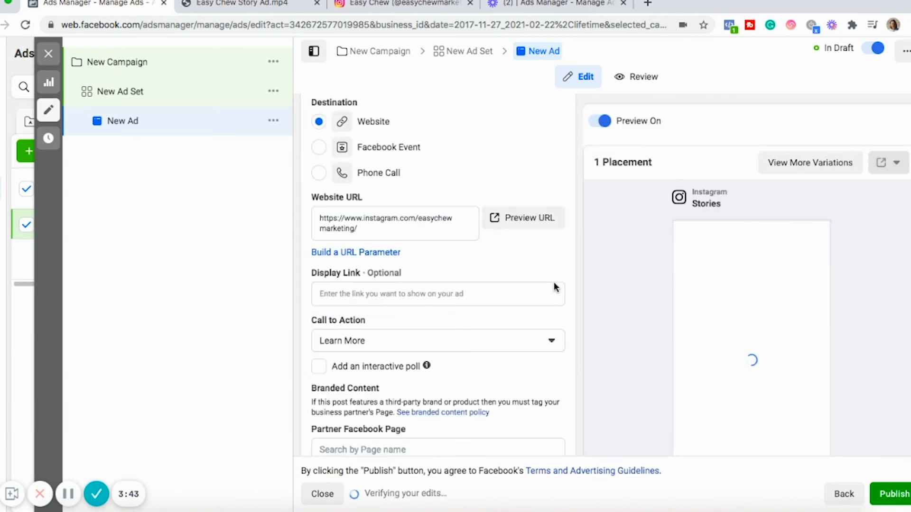
scroll(565, 311, down, 2)
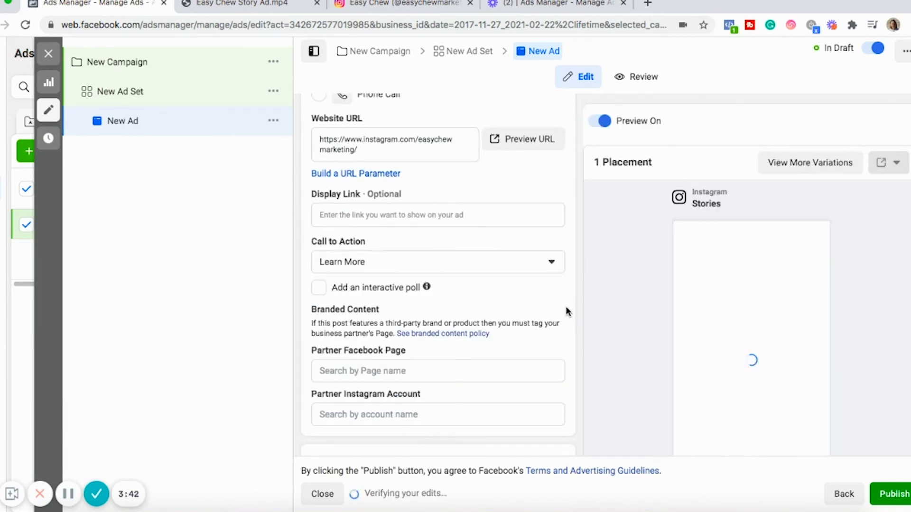
click(552, 263)
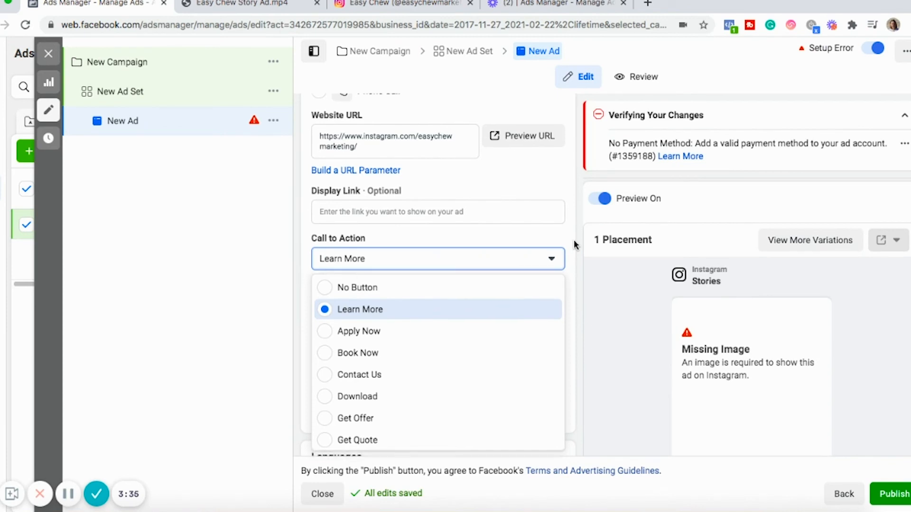
click(515, 245)
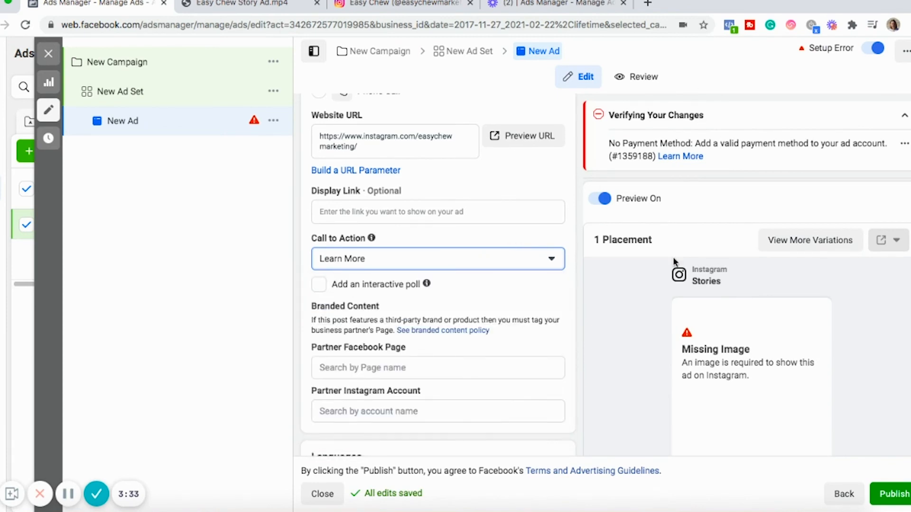
Step: Look through the ad's call-to-action options again and examine its Languages and Tracking sections
scroll(577, 286, down, 1)
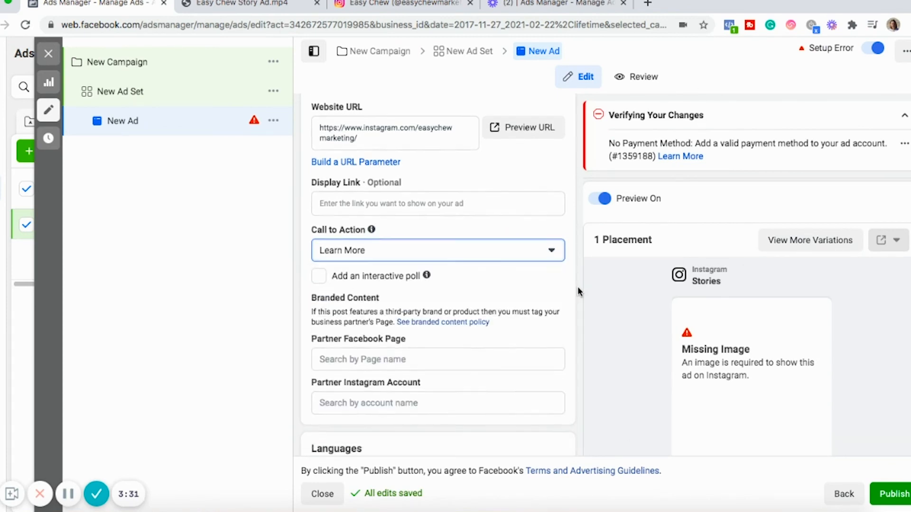
click(552, 214)
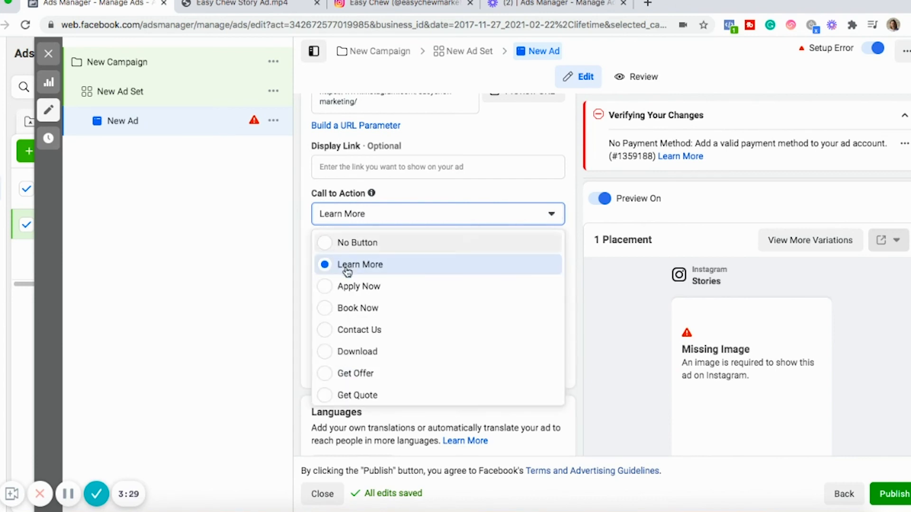
scroll(362, 318, down, 3)
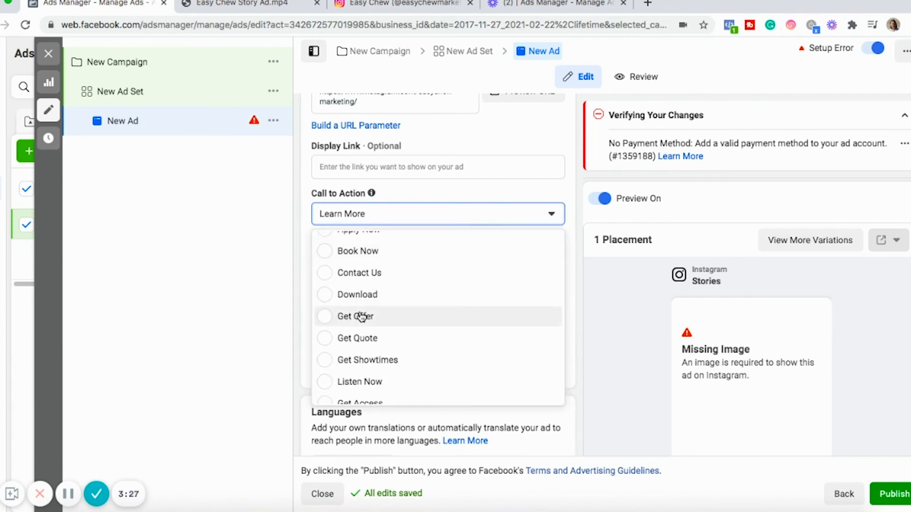
scroll(363, 304, up, 3)
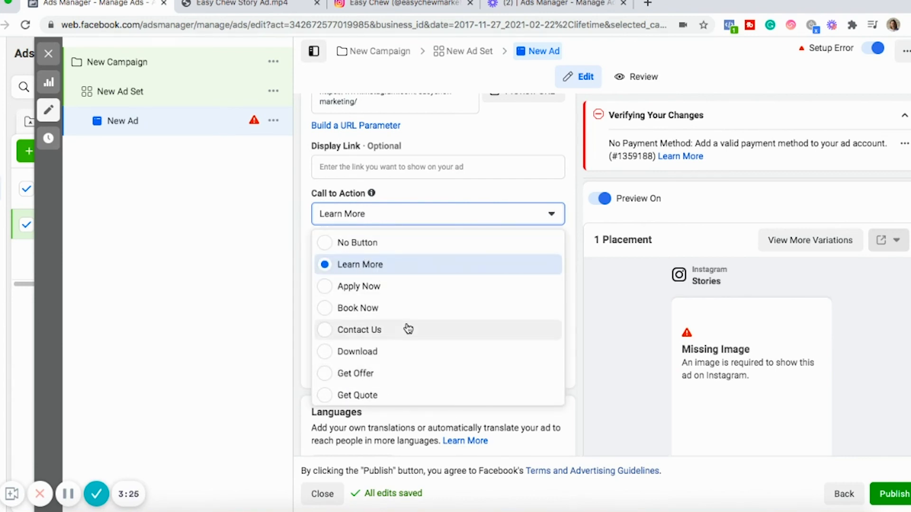
scroll(406, 328, down, 3)
scroll(475, 268, up, 3)
click(573, 297)
scroll(573, 295, down, 6)
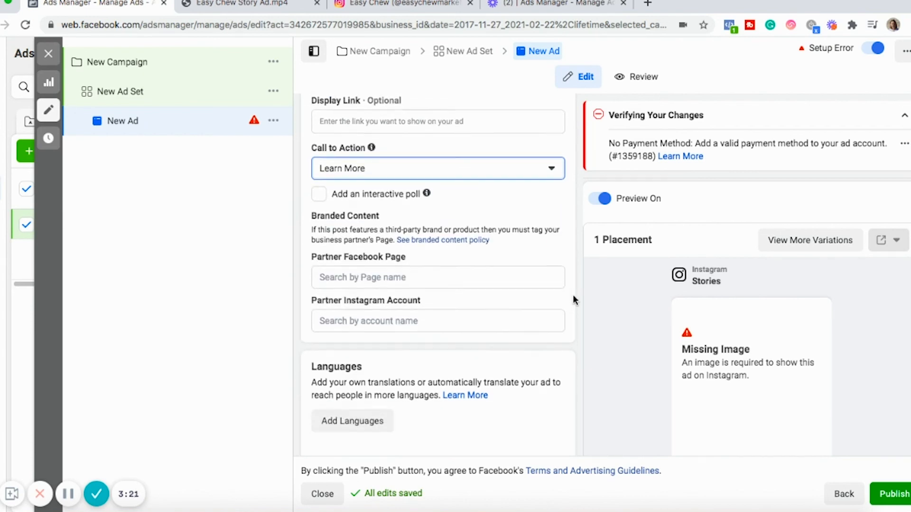
scroll(573, 299, down, 1)
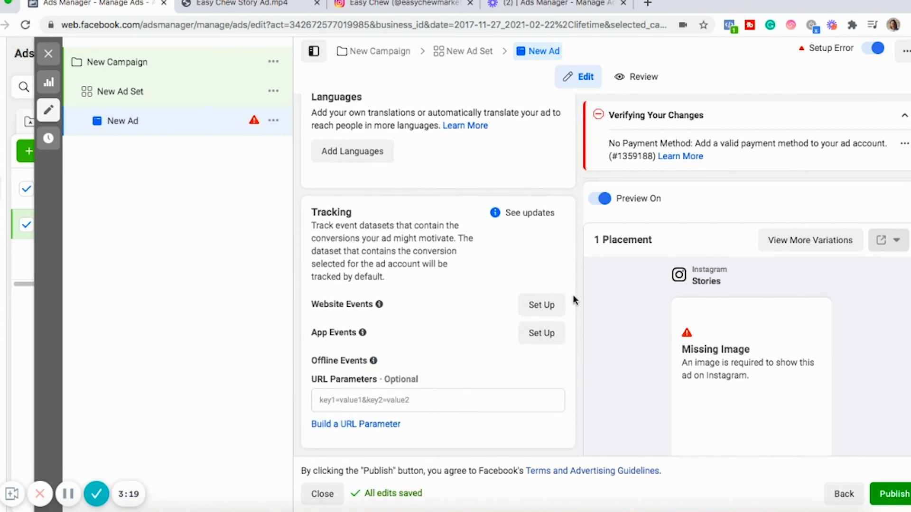